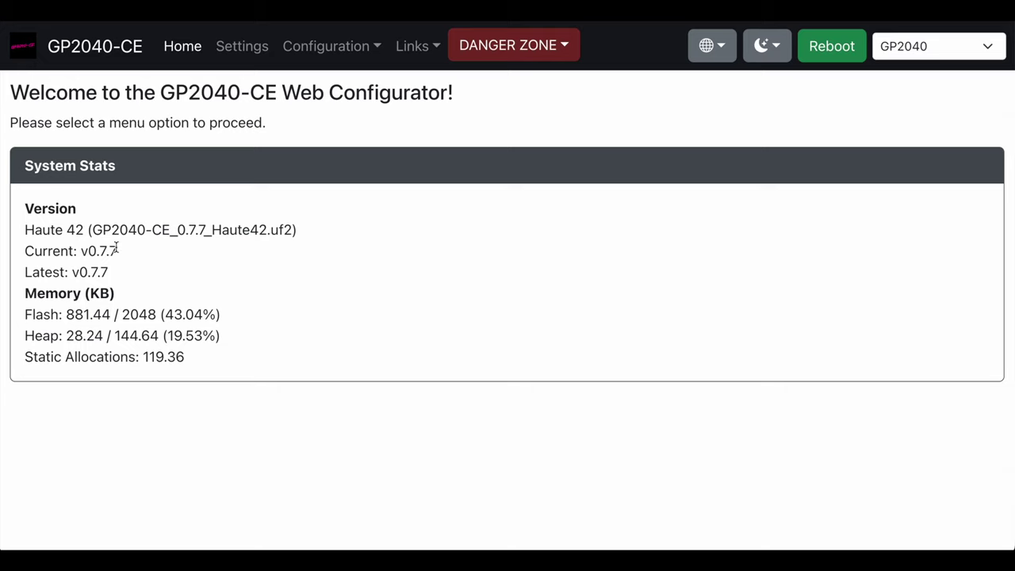
# Highlight the Current: v0.7.7 firmware line in the System Stats Version section.
pyautogui.moveTo(117, 252); pyautogui.dragTo(23, 251)
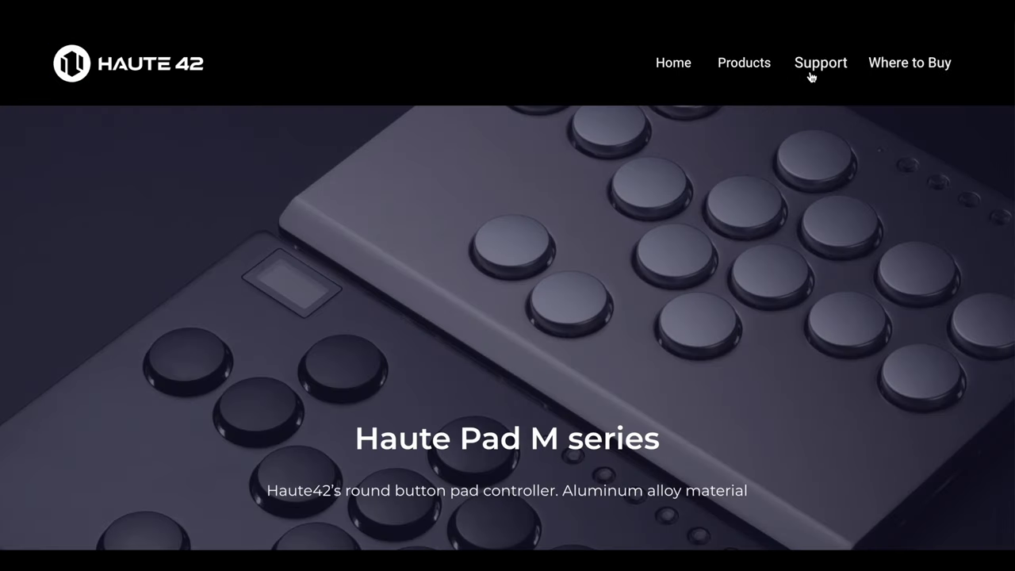
# Follow the Support page's 'here.' link to the GP2040-CE_0.7.7_Haute42.uf2 update steps and PS4 tutorial.
pyautogui.hotkey('ctrl', 'shift', 'Tab')
pyautogui.scroll(-2, 384, 396)
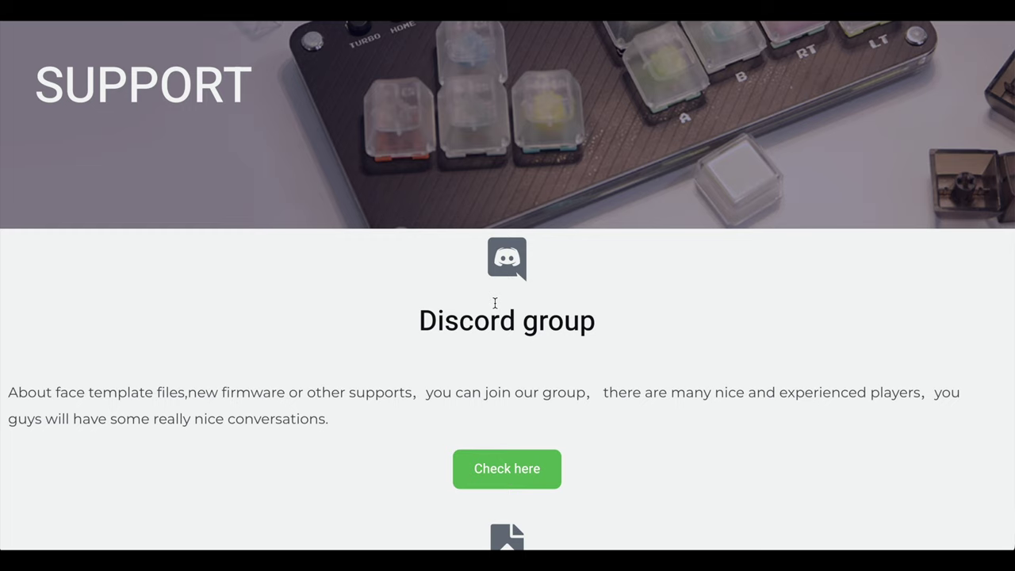
pyautogui.scroll(-6, 373, 375)
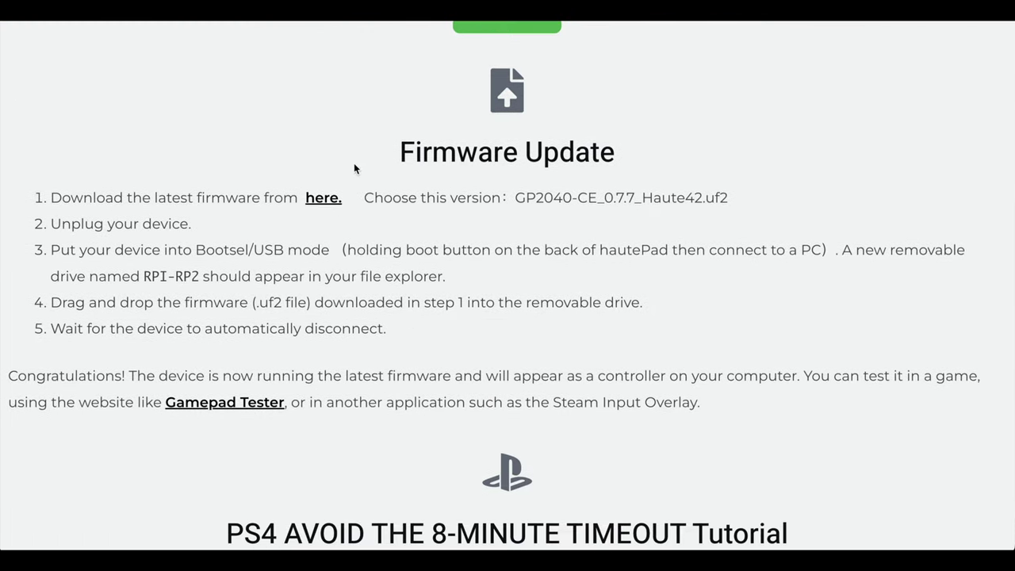
pyautogui.click(324, 204)
pyautogui.scroll(-1, 394, 369)
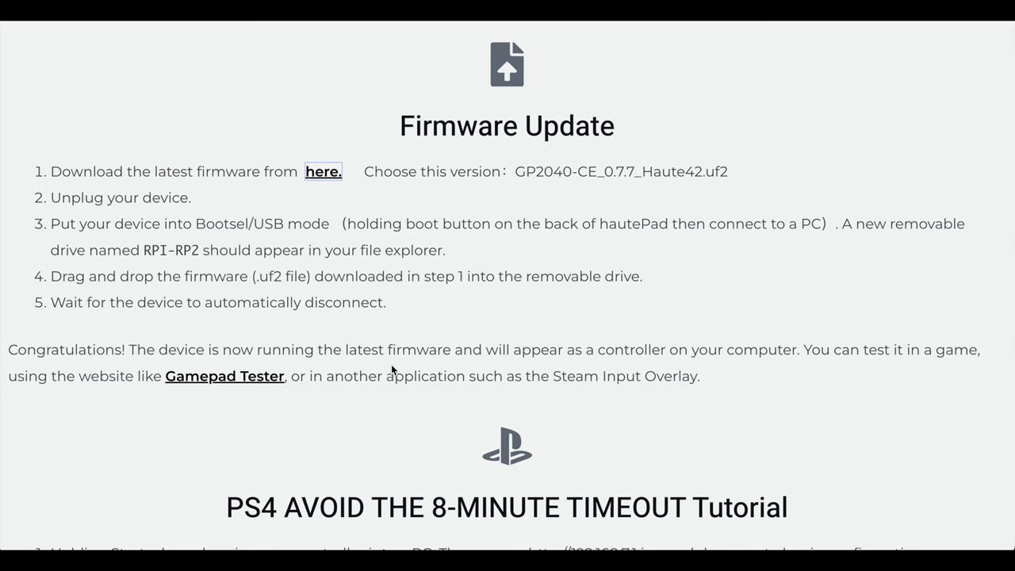
pyautogui.scroll(-4, 391, 364)
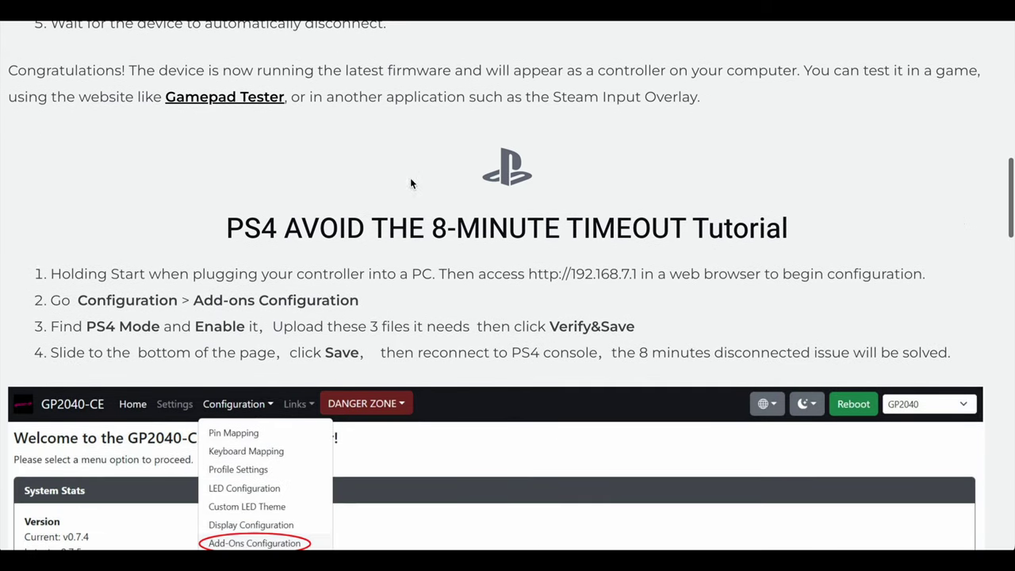
pyautogui.moveTo(347, 232); pyautogui.dragTo(694, 230)
pyautogui.click(356, 240)
pyautogui.scroll(-1, 356, 239)
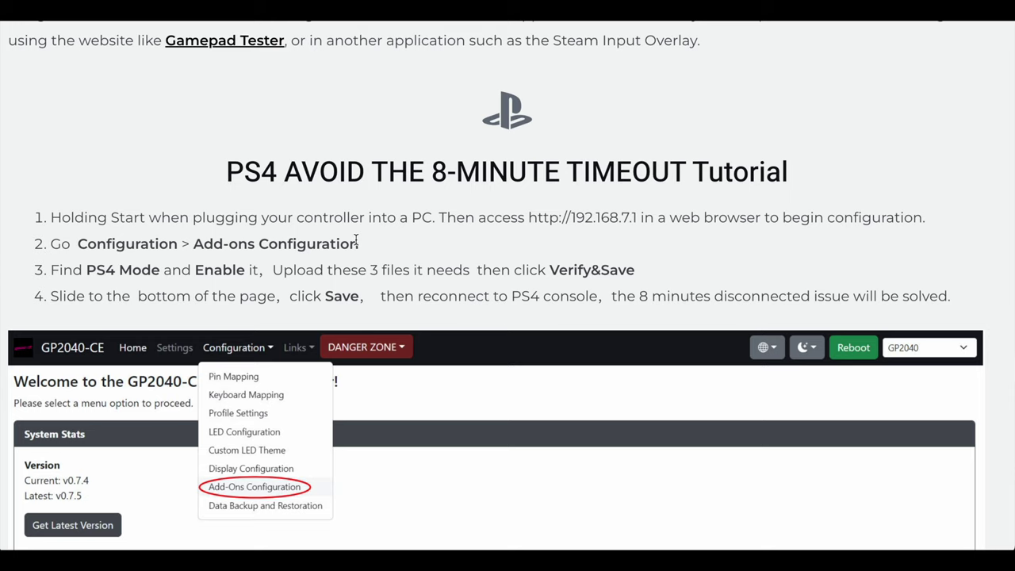
pyautogui.scroll(-3, 357, 240)
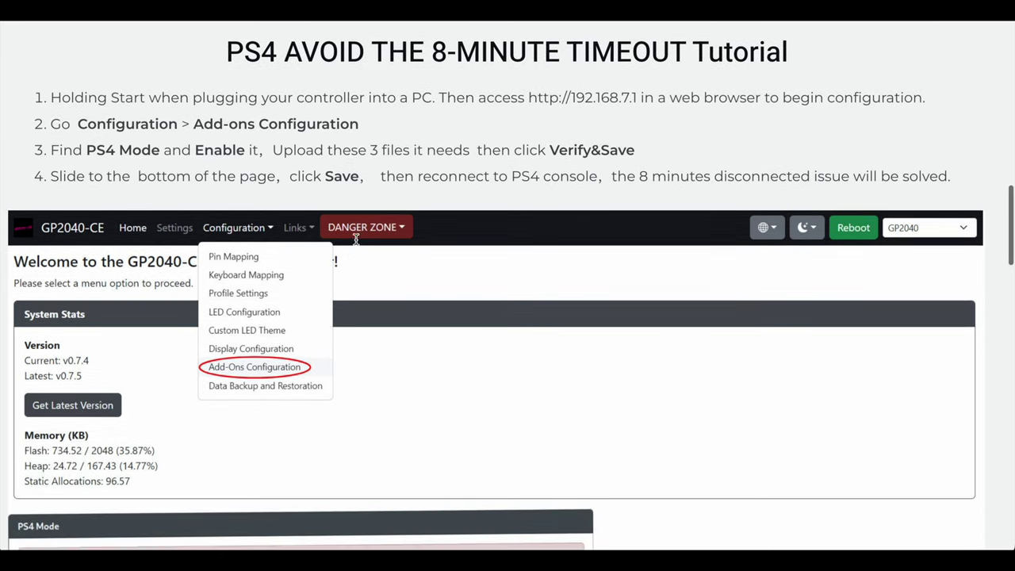
pyautogui.scroll(2, 356, 239)
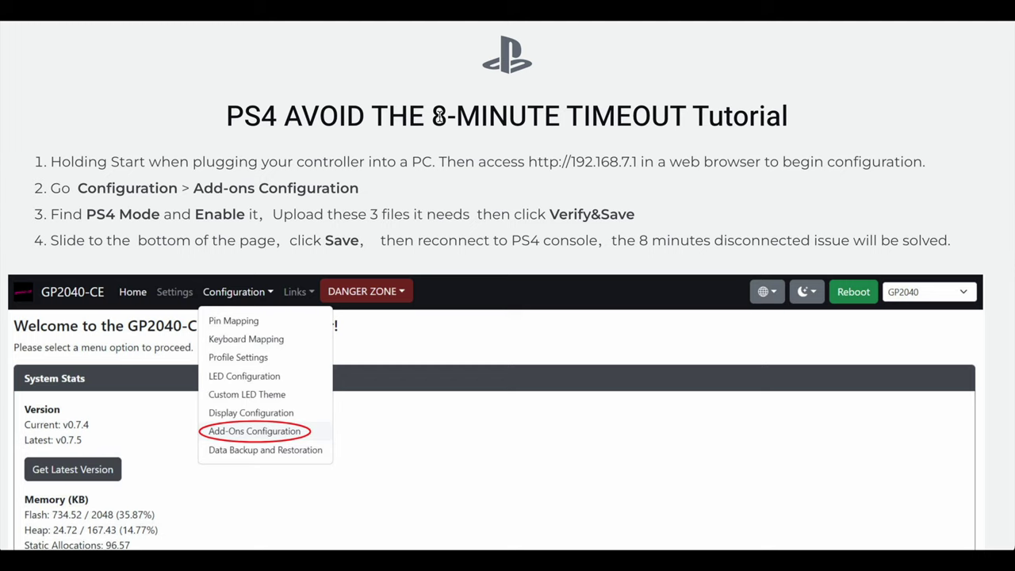
pyautogui.scroll(-12, 439, 117)
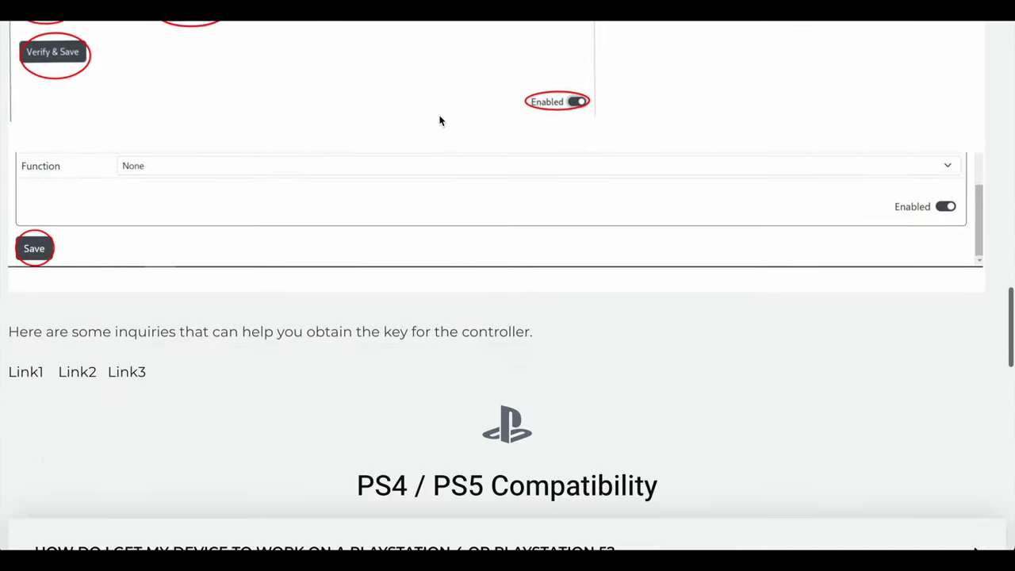
pyautogui.scroll(-3, 440, 119)
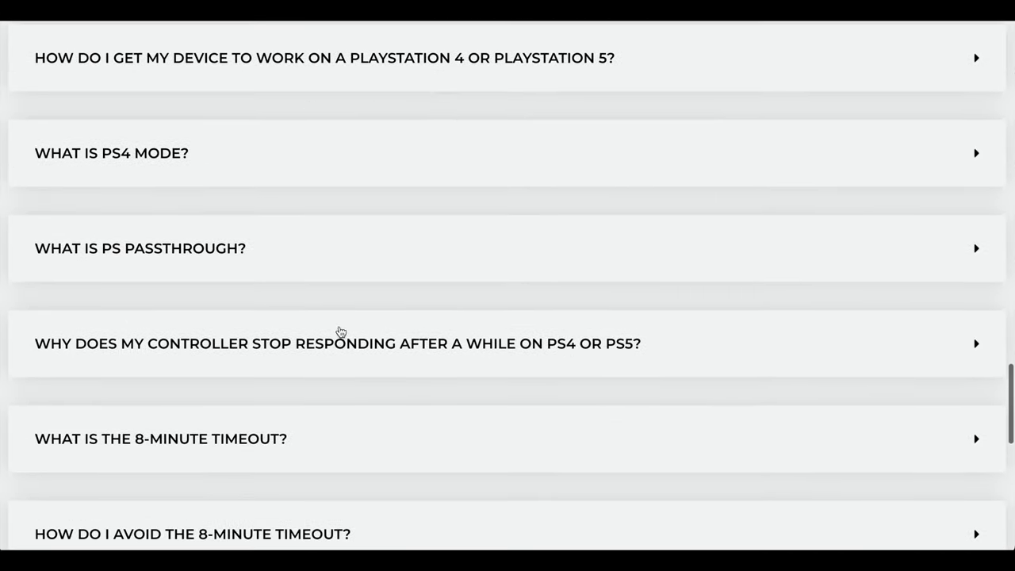
pyautogui.scroll(-1, 341, 332)
pyautogui.scroll(-1, 341, 332)
pyautogui.scroll(-1, 341, 331)
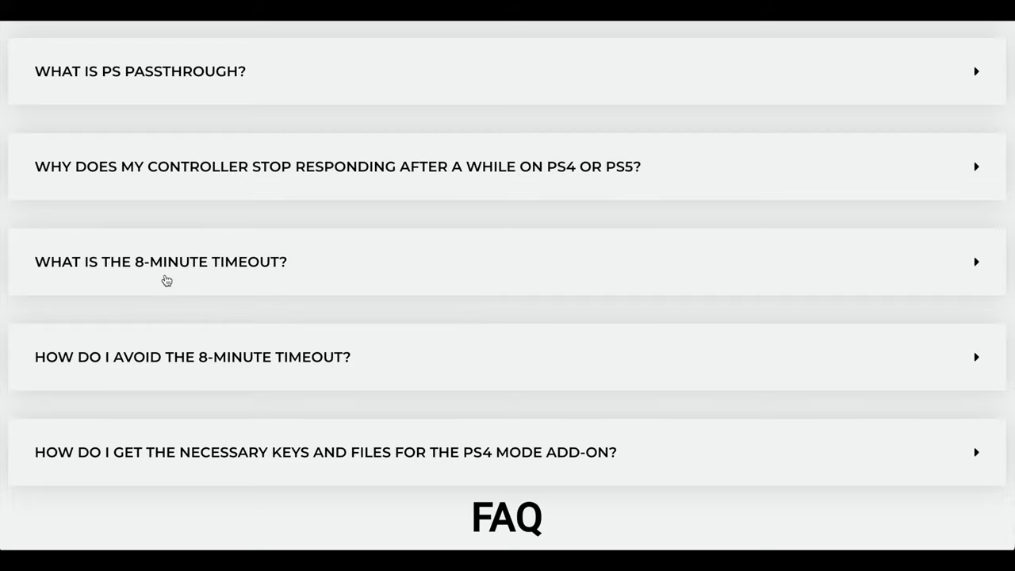
pyautogui.scroll(-3, 344, 336)
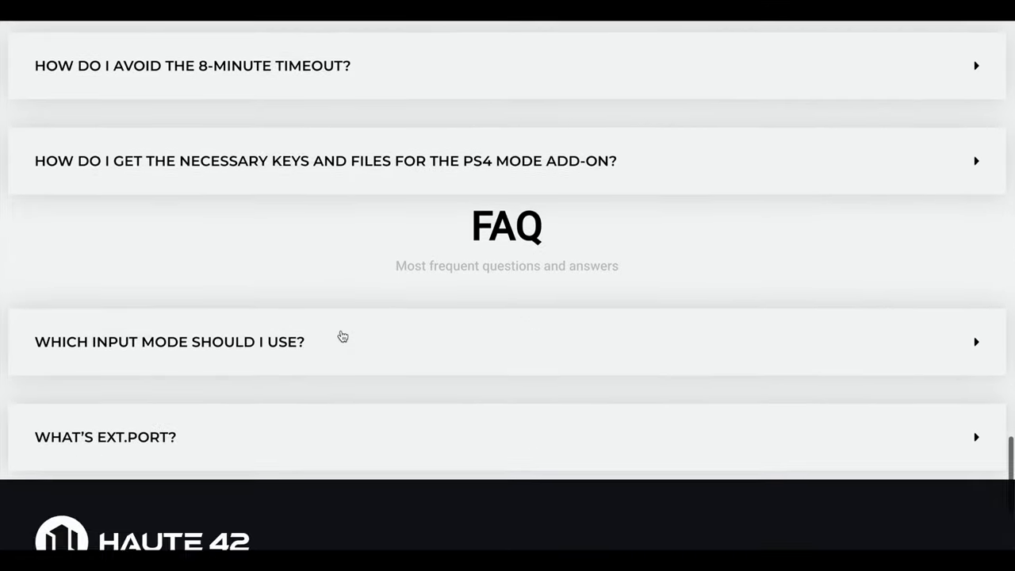
pyautogui.scroll(-2, 342, 336)
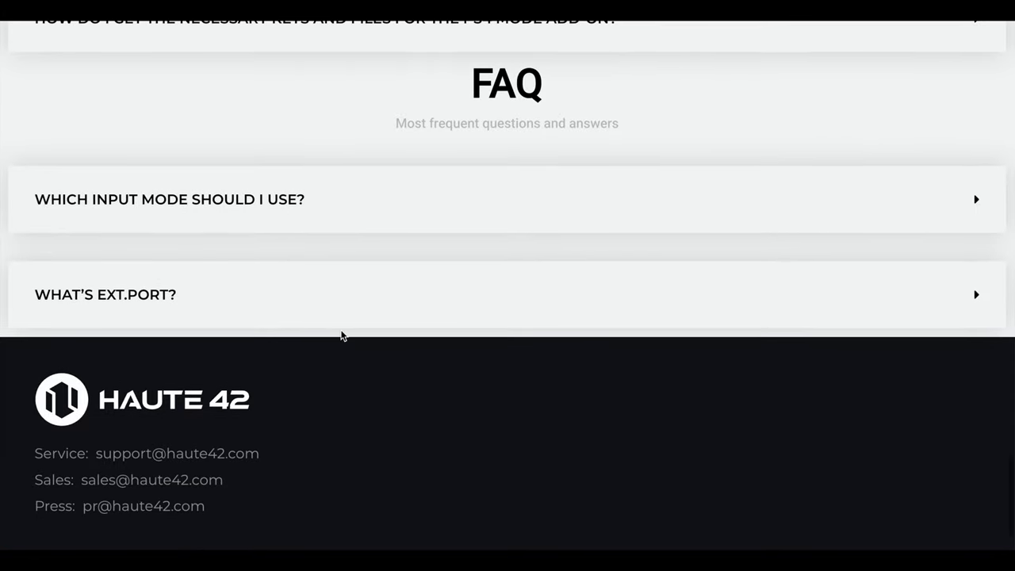
pyautogui.scroll(5, 343, 335)
pyautogui.scroll(10, 343, 336)
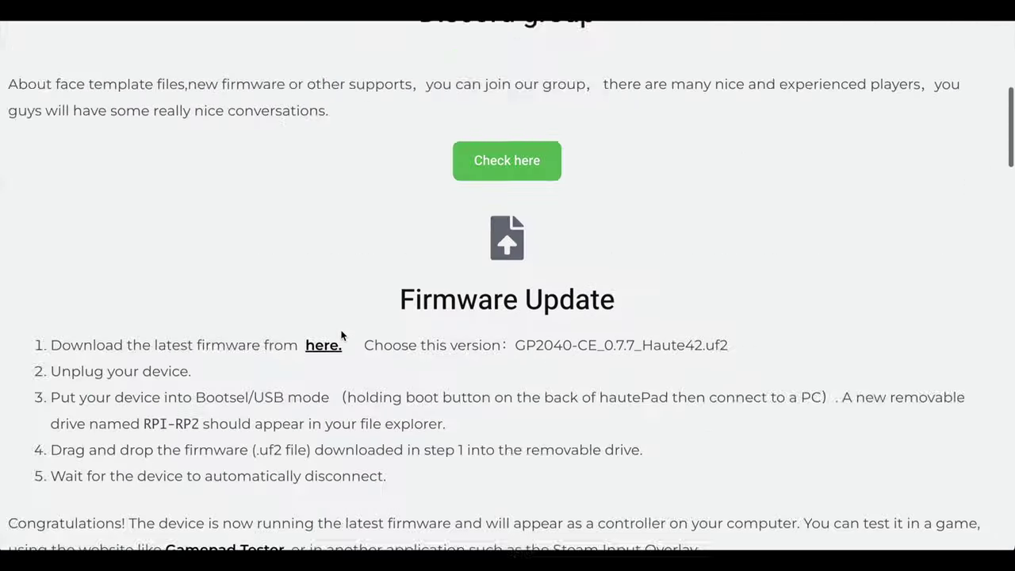
# Read through the GP2040-CE v0.7.7 GitHub release notes and select the version heading.
pyautogui.hotkey('ctrl', 'Tab')
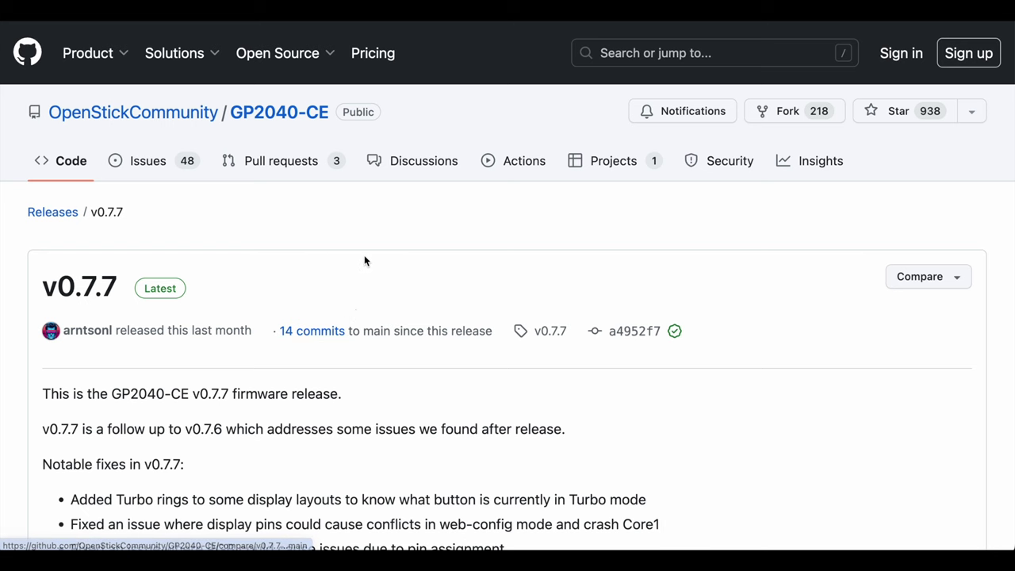
pyautogui.scroll(-5, 264, 330)
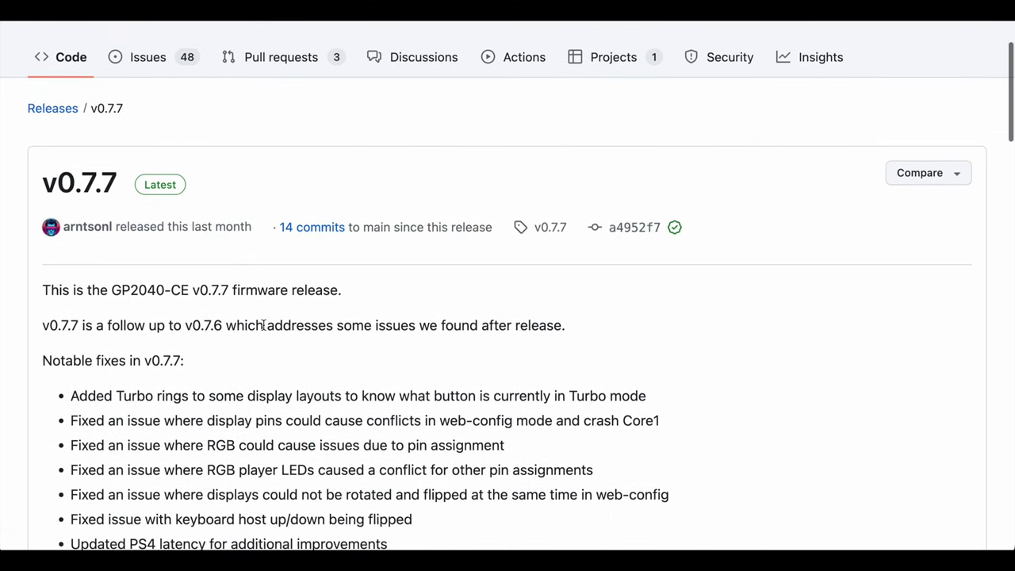
pyautogui.scroll(-12, 264, 327)
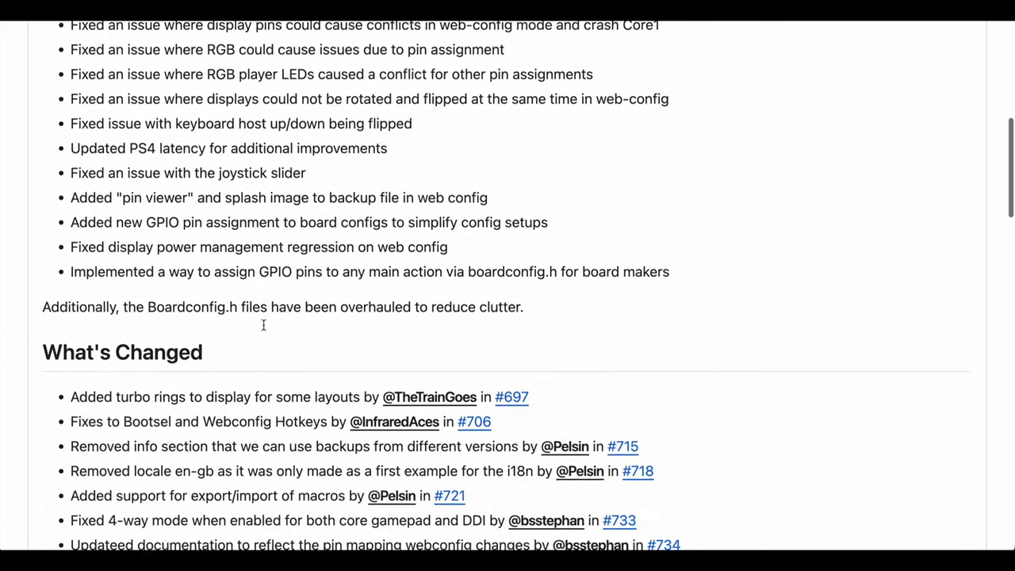
pyautogui.scroll(15, 264, 327)
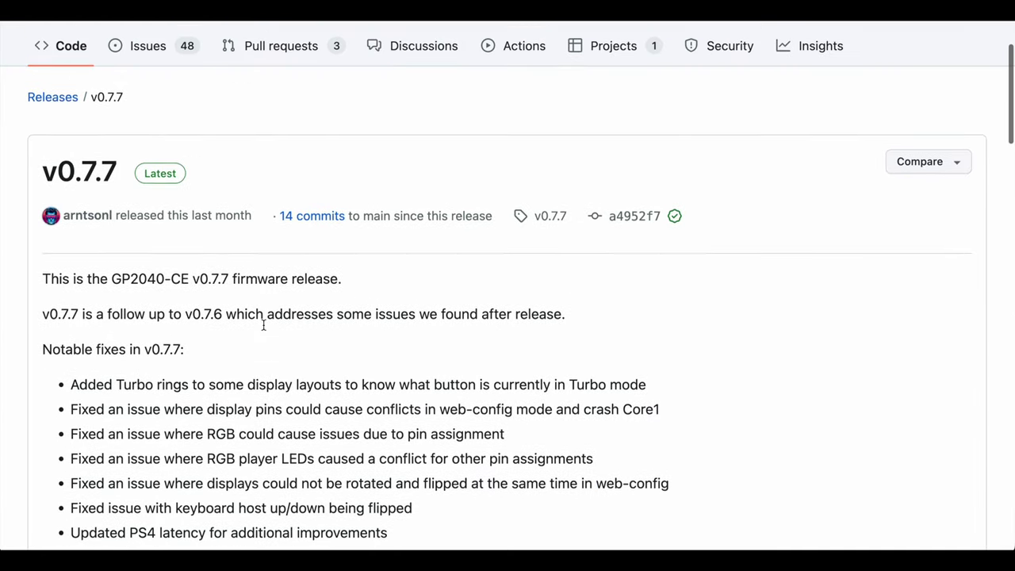
pyautogui.scroll(1, 264, 325)
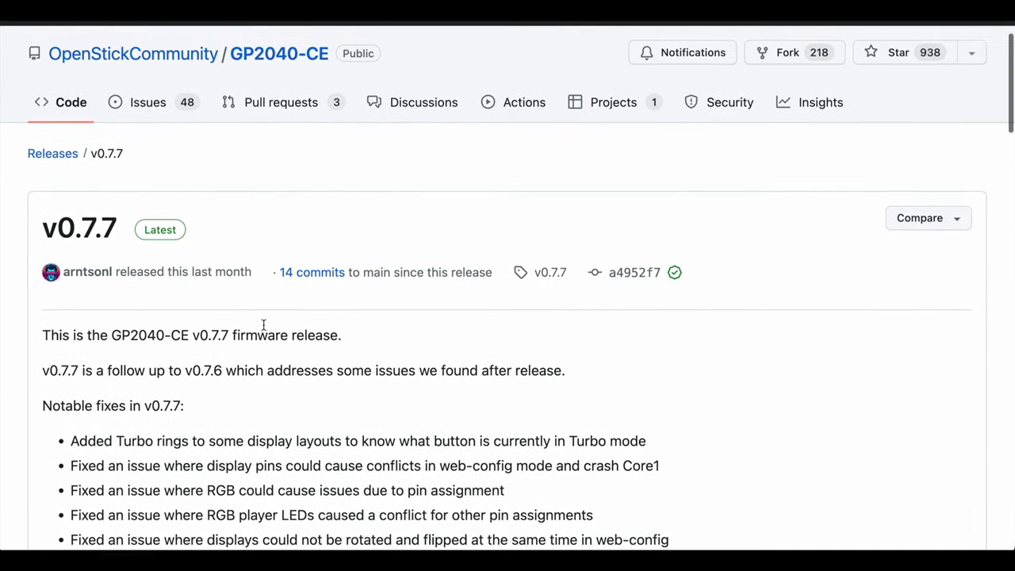
pyautogui.scroll(-2, 264, 325)
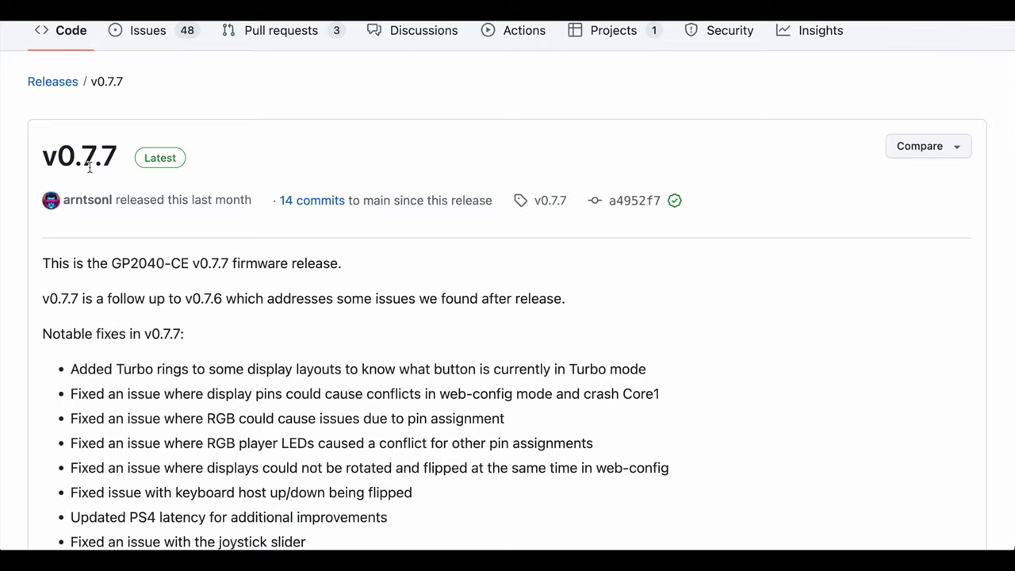
pyautogui.tripleClick(89, 166)
pyautogui.scroll(-9, 173, 305)
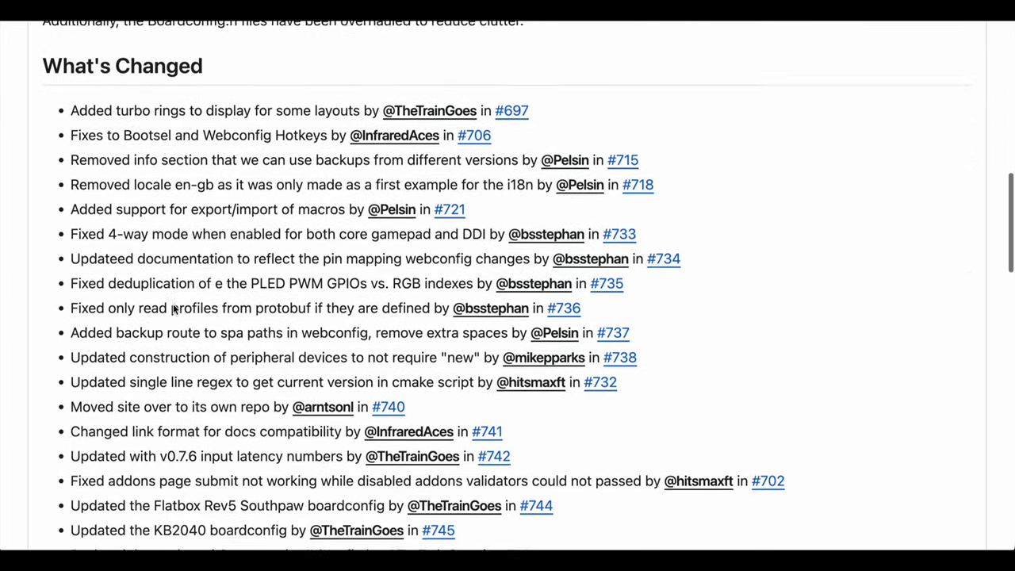
pyautogui.scroll(-9, 173, 308)
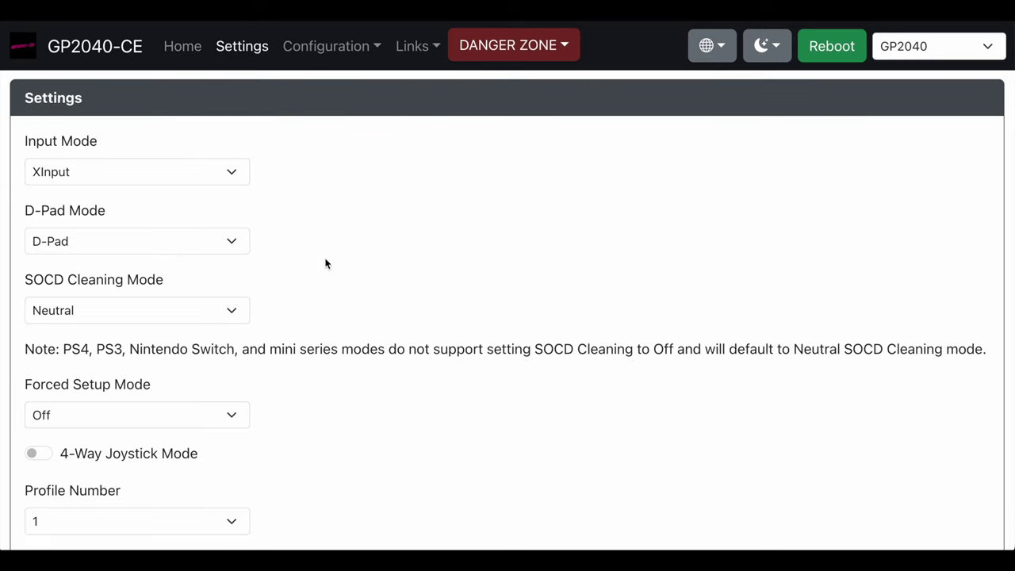
# Check the input mode, D-Pad mode and SOCD cleaning dropdowns, keeping XInput and Neutral unchanged.
pyautogui.click(233, 178)
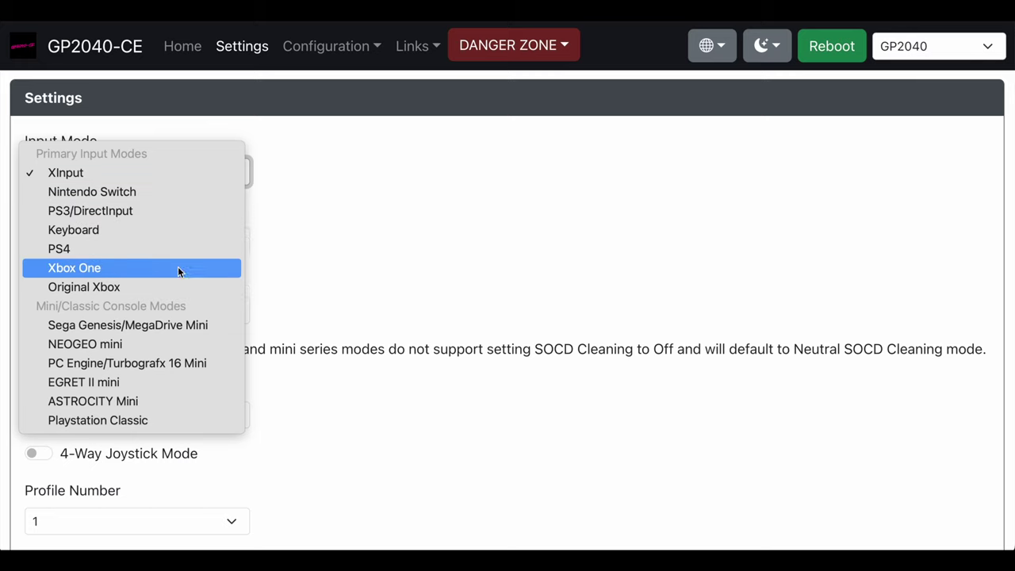
pyautogui.click(323, 255)
pyautogui.scroll(-1, 366, 289)
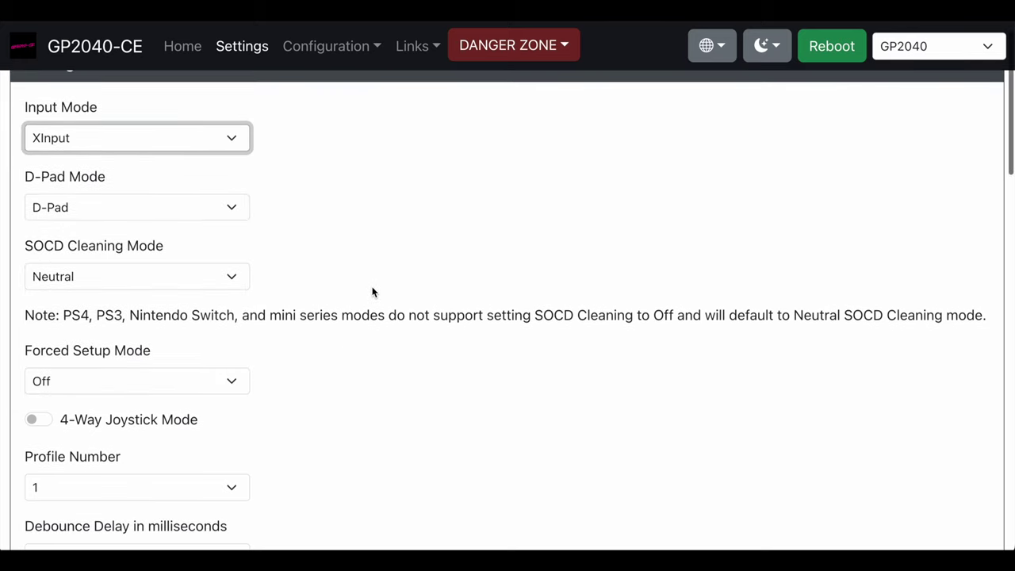
pyautogui.click(230, 211)
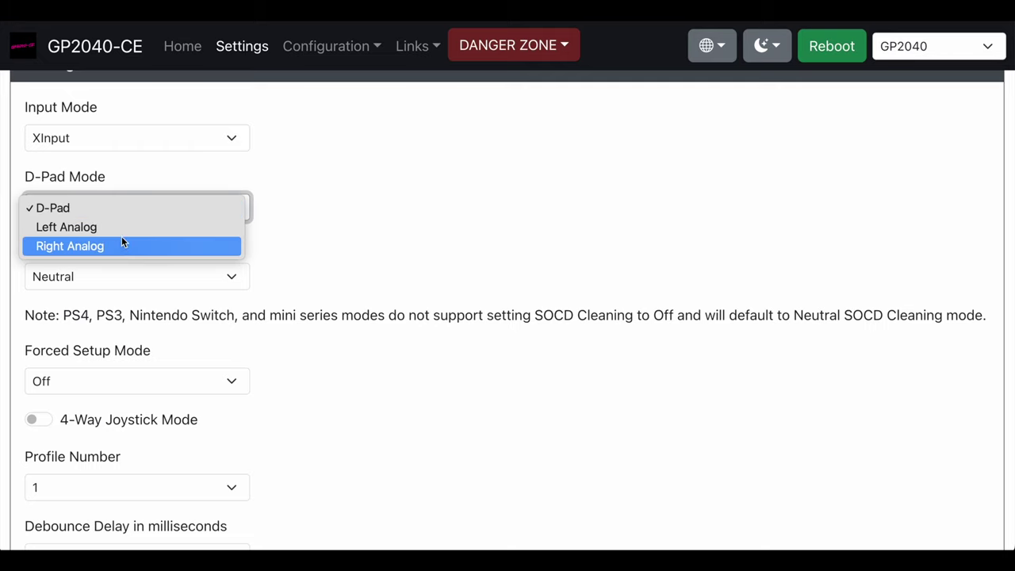
pyautogui.click(315, 209)
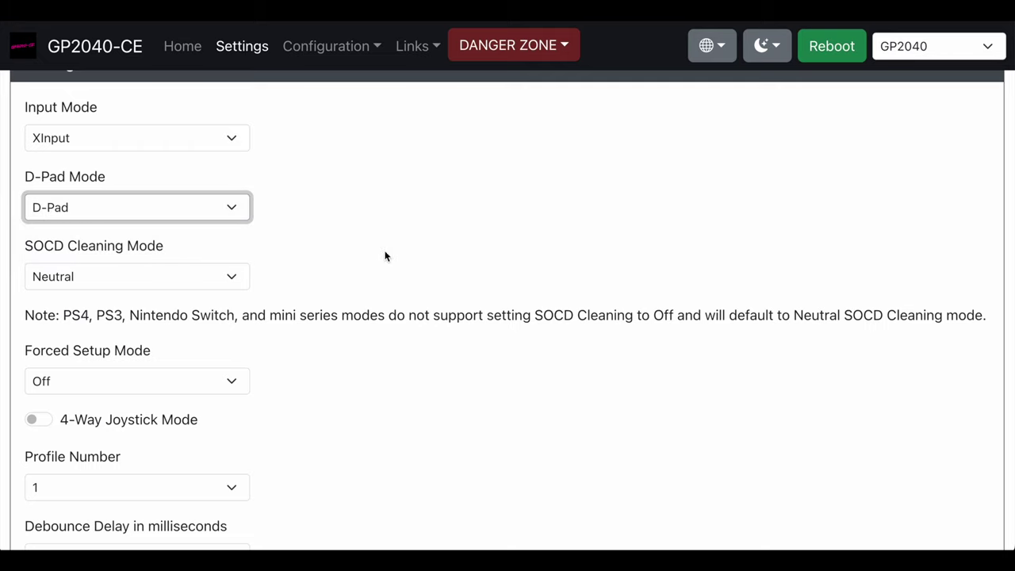
pyautogui.scroll(-1, 390, 276)
pyautogui.click(214, 238)
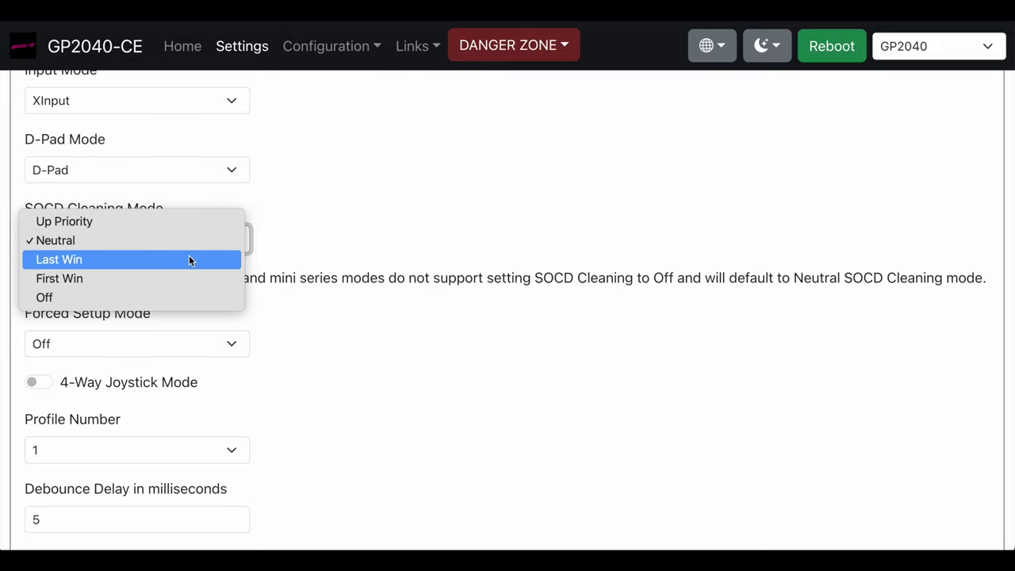
pyautogui.click(365, 217)
pyautogui.scroll(-5, 365, 218)
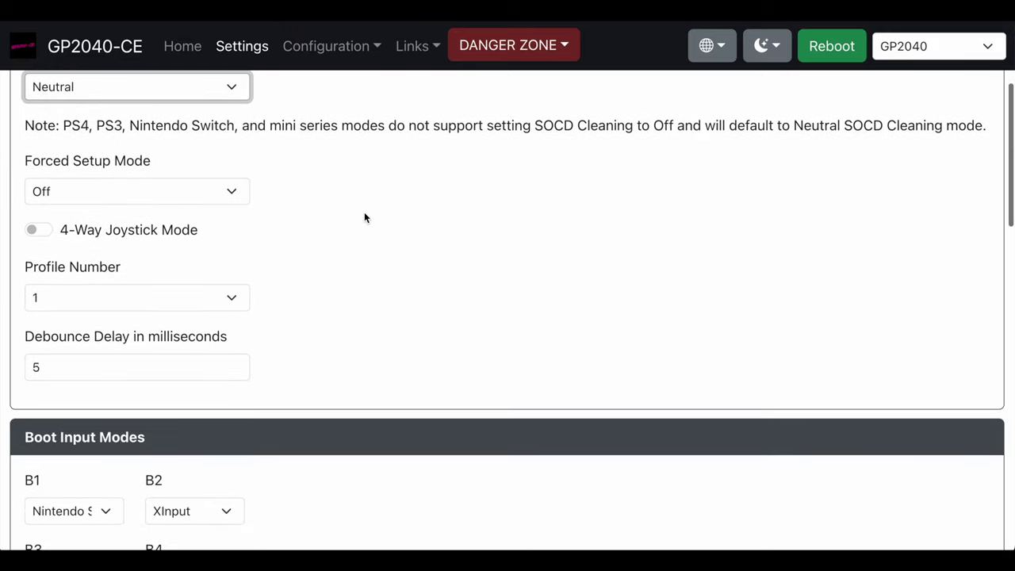
pyautogui.scroll(-3, 364, 212)
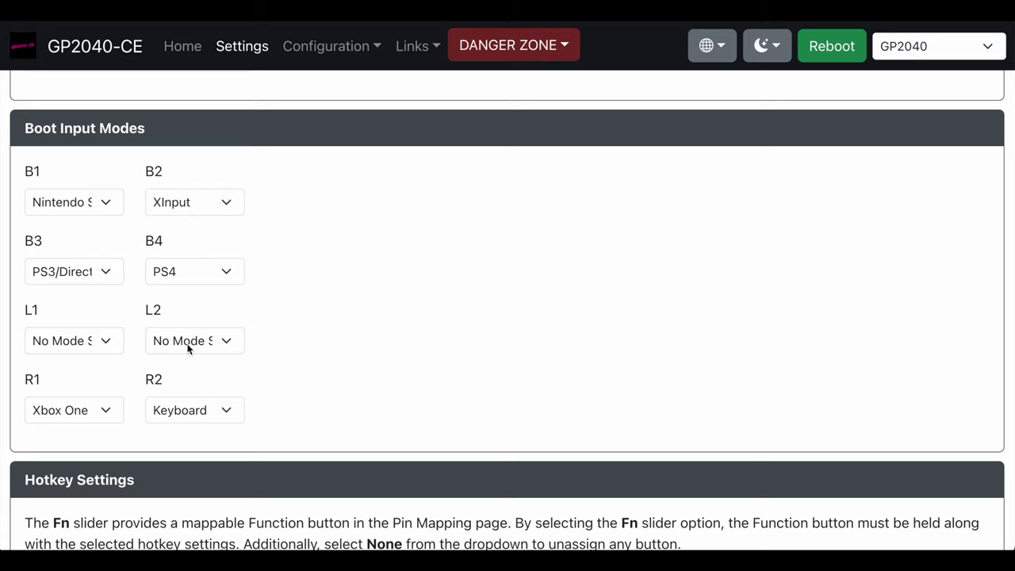
pyautogui.click(103, 411)
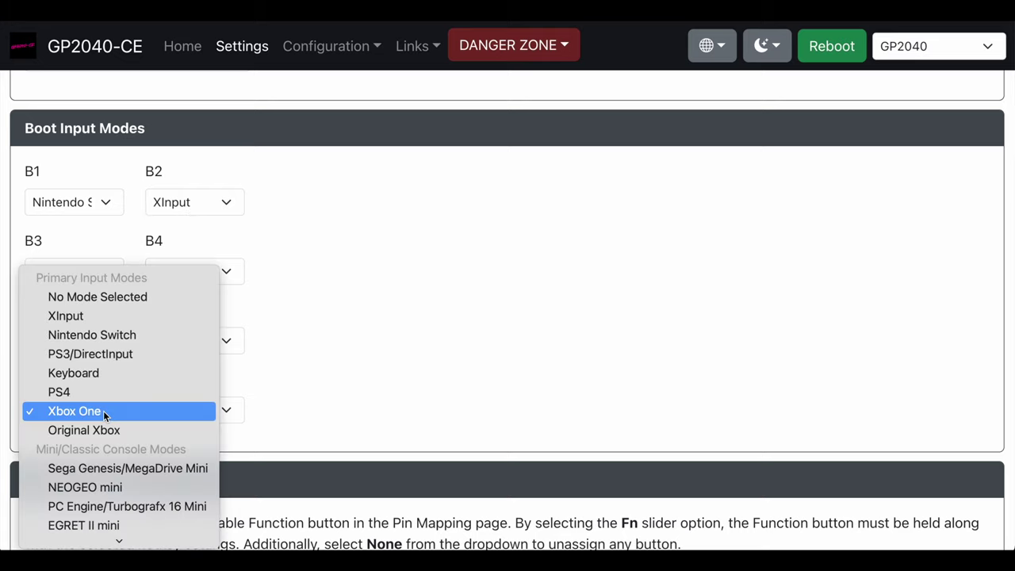
pyautogui.click(403, 390)
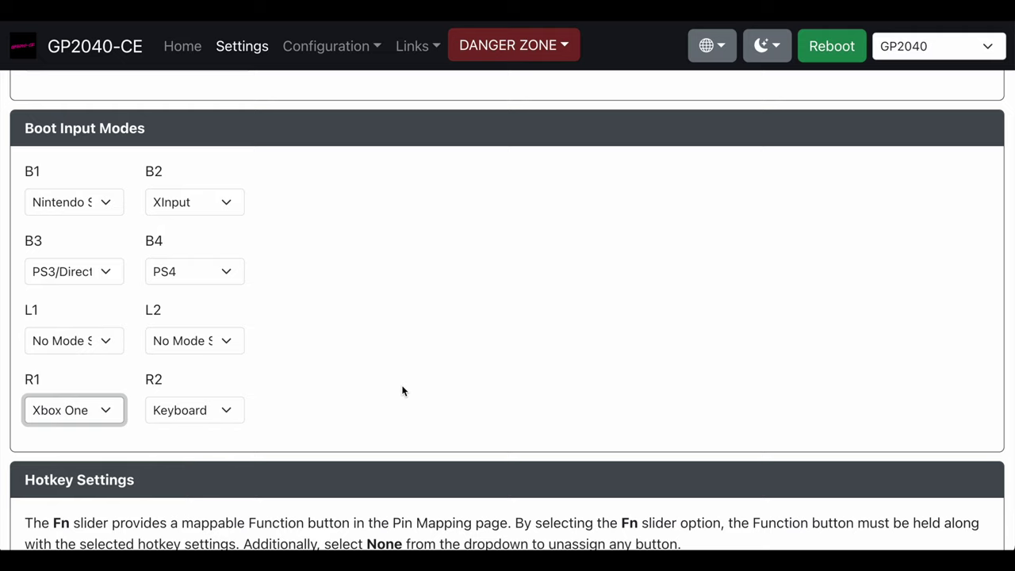
pyautogui.click(106, 412)
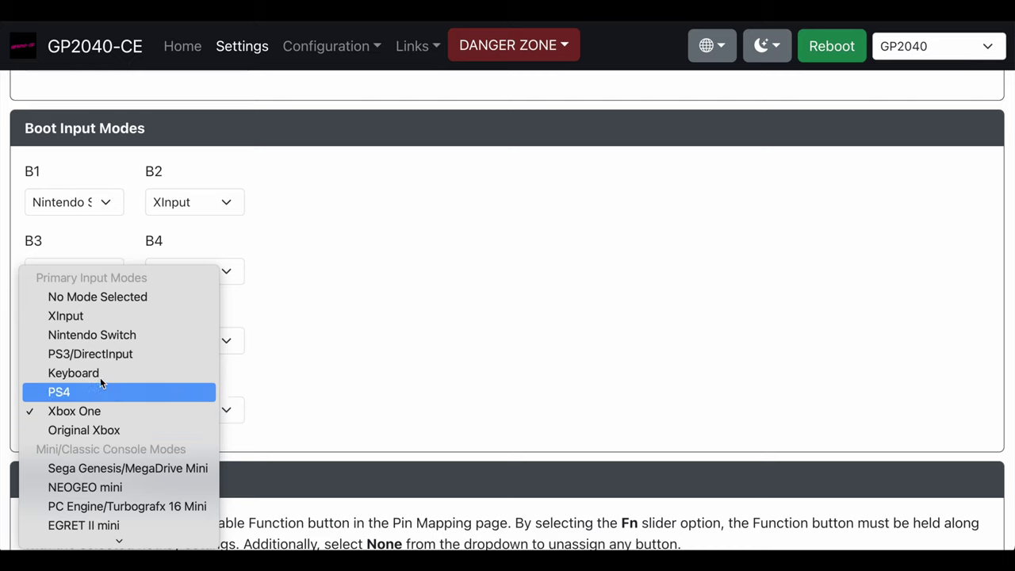
pyautogui.click(318, 373)
pyautogui.moveTo(333, 365); pyautogui.dragTo(141, 388)
pyautogui.click(88, 387)
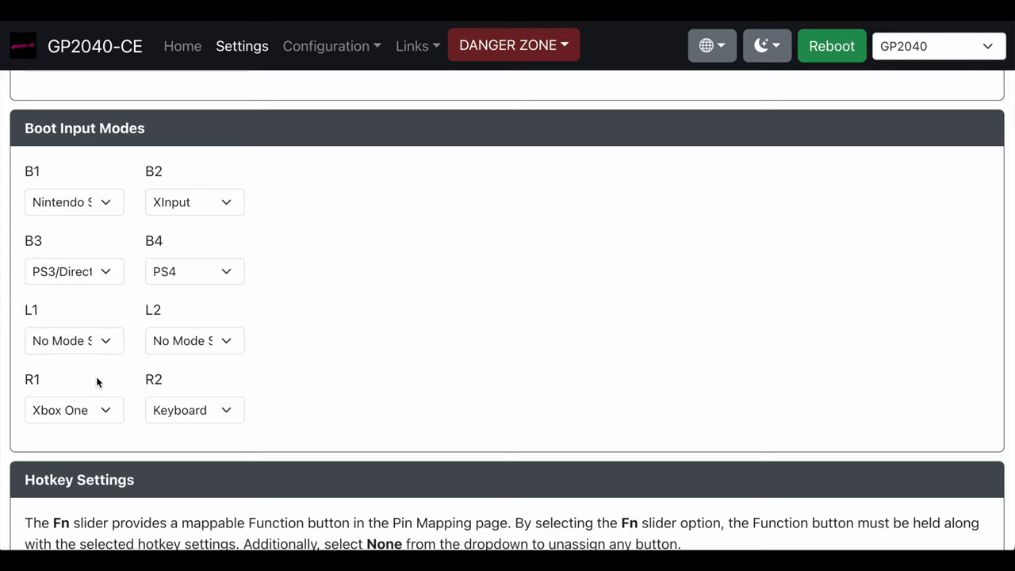
pyautogui.scroll(-2, 359, 376)
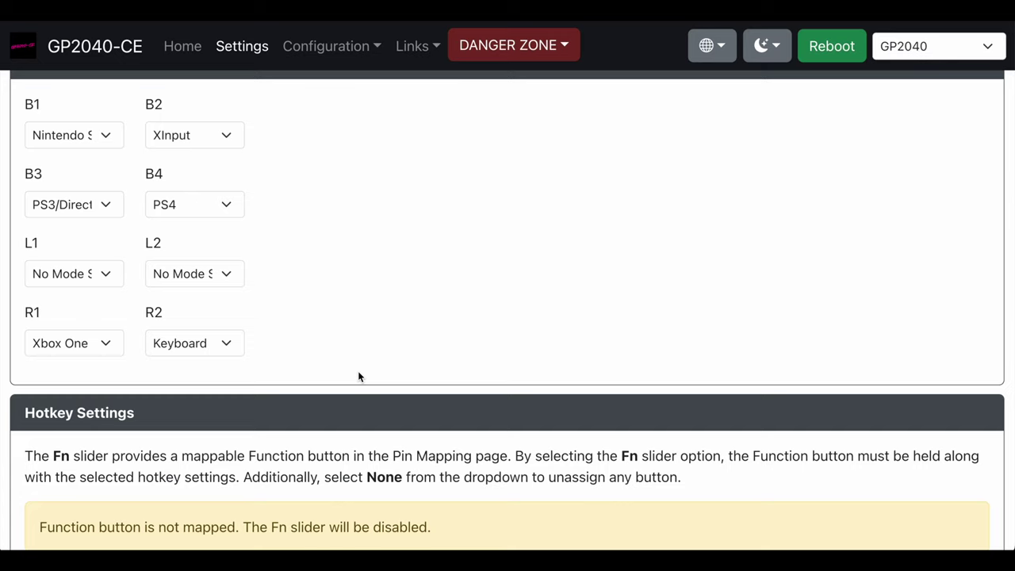
pyautogui.scroll(-10, 358, 376)
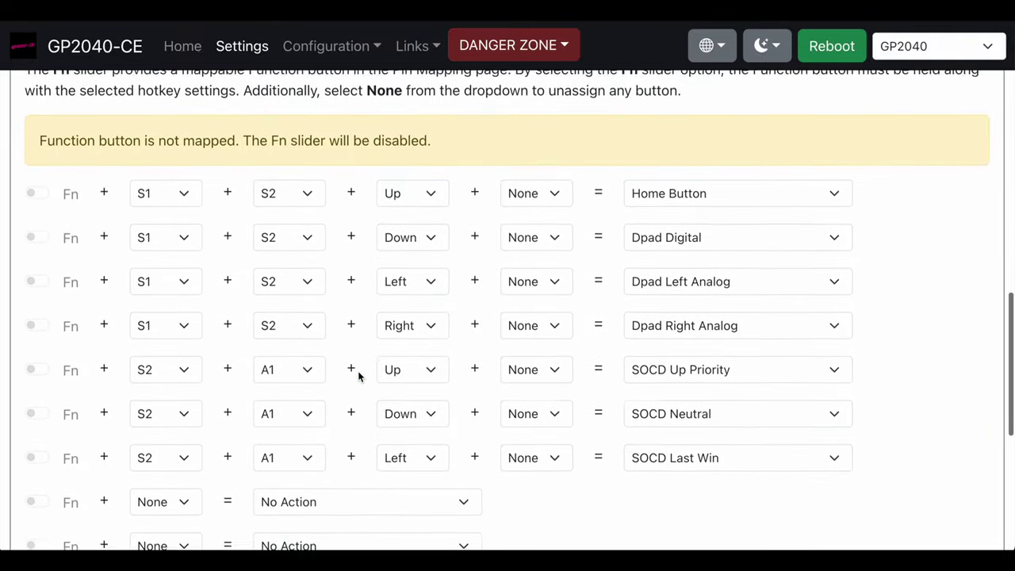
pyautogui.scroll(-15, 358, 376)
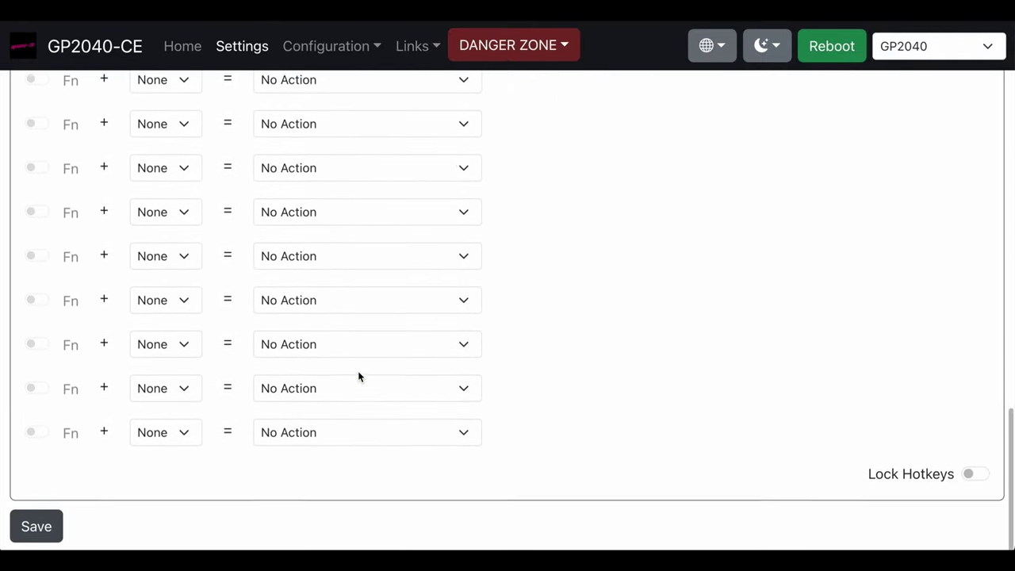
# Go to the Pin Mapping page and scroll through its pin assignments.
pyautogui.scroll(20, 358, 376)
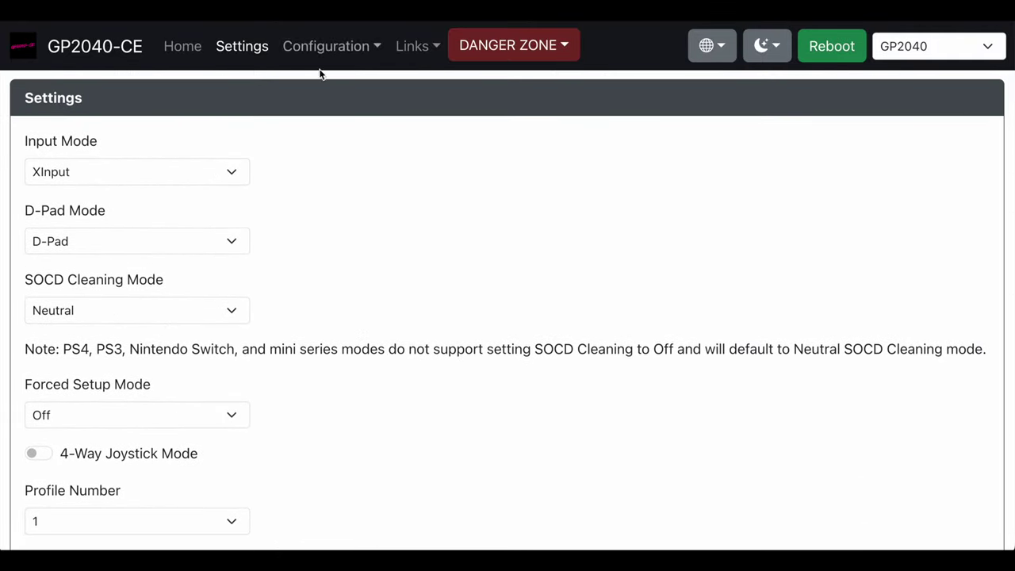
pyautogui.click(325, 48)
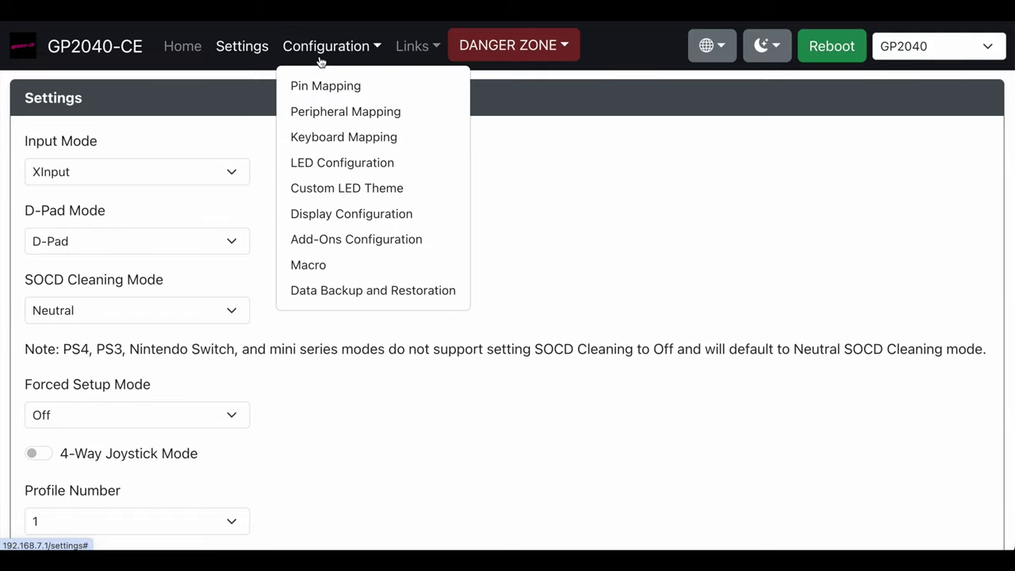
pyautogui.click(339, 263)
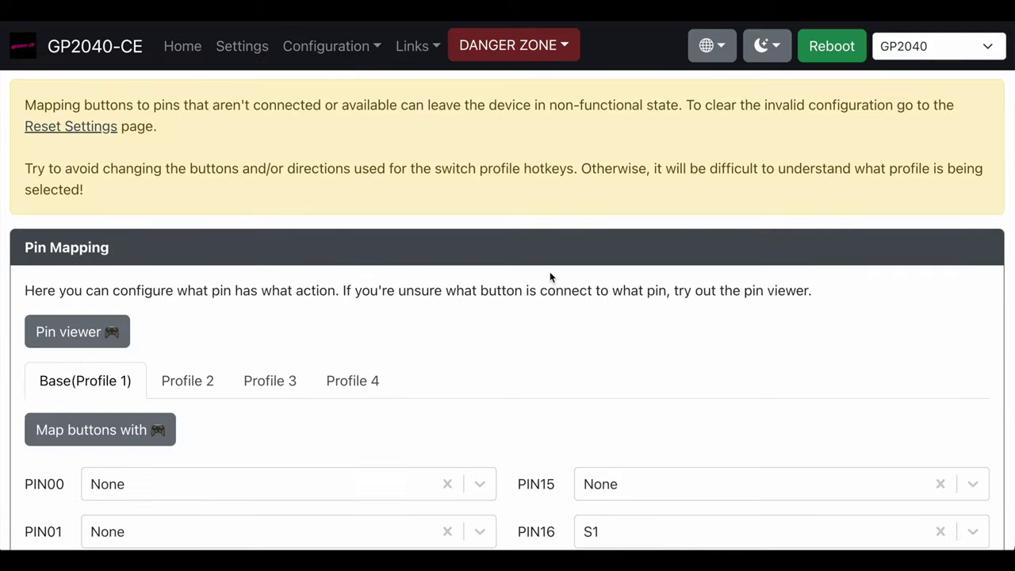
pyautogui.scroll(-7, 550, 277)
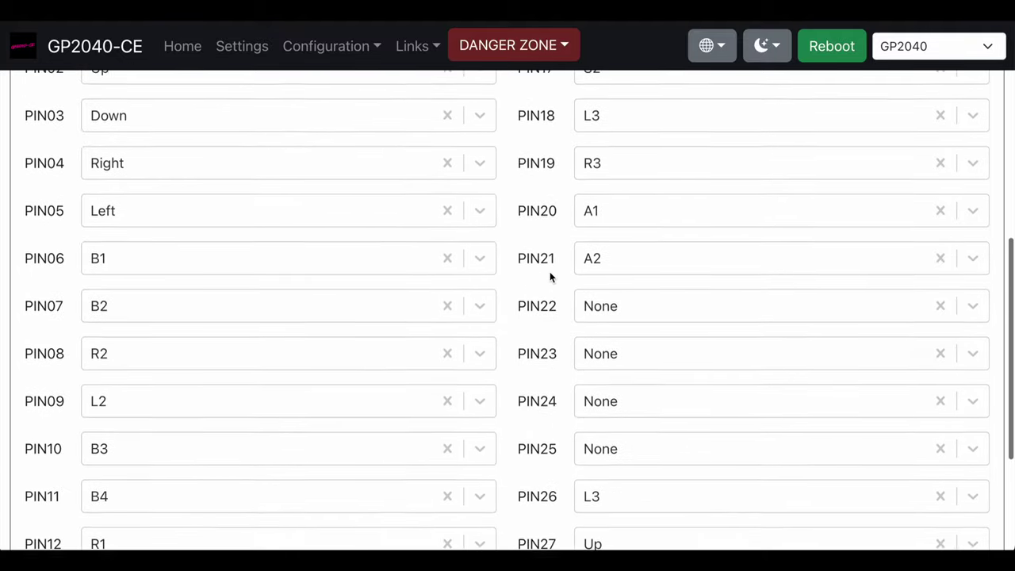
pyautogui.scroll(-3, 550, 277)
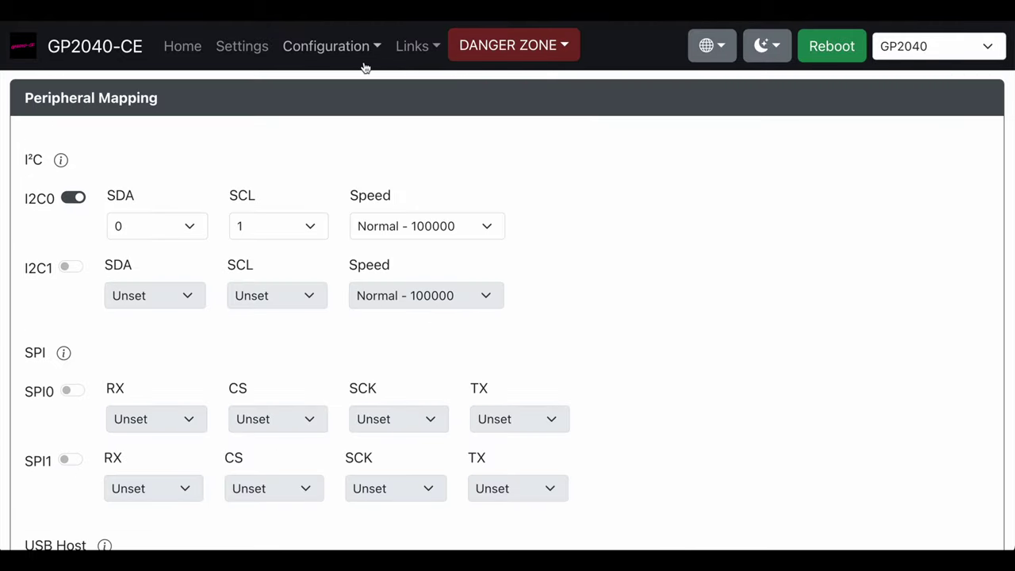
pyautogui.click(338, 57)
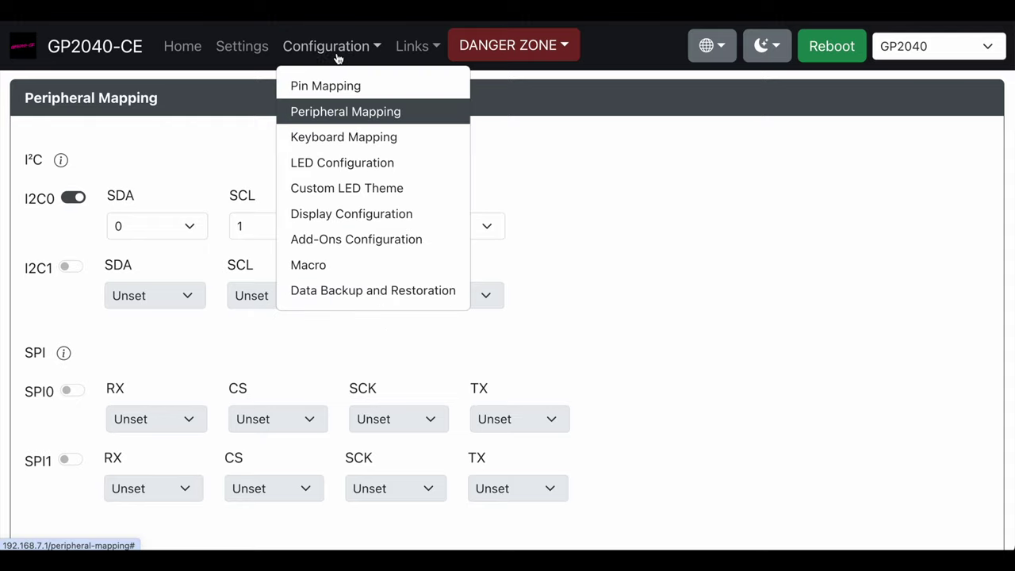
# Browse the Keyboard Mapping list, e.g. directions on arrow keys, B1 Shift Left, A2 F2.
pyautogui.click(614, 234)
pyautogui.scroll(-3, 614, 234)
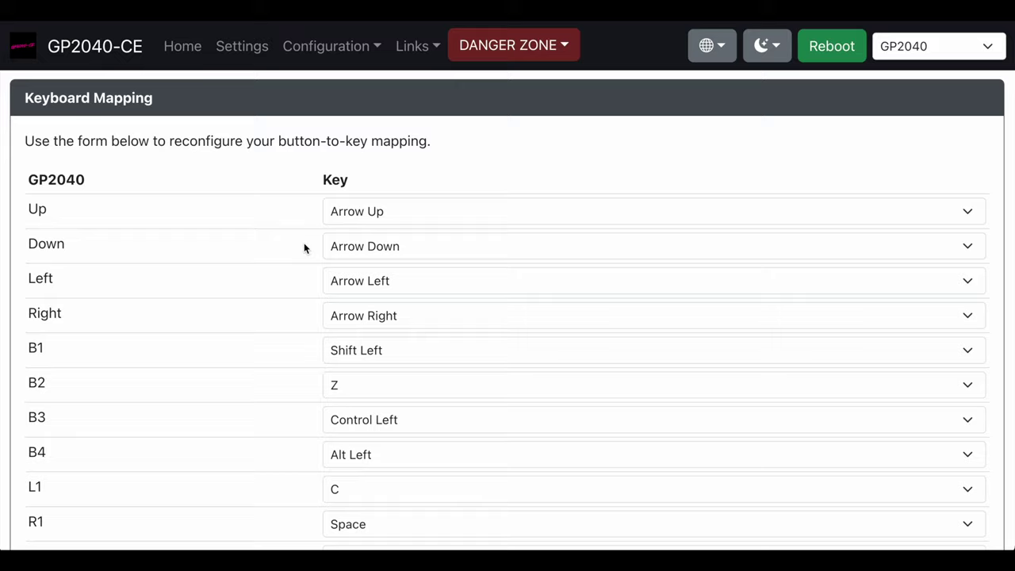
pyautogui.scroll(-5, 304, 244)
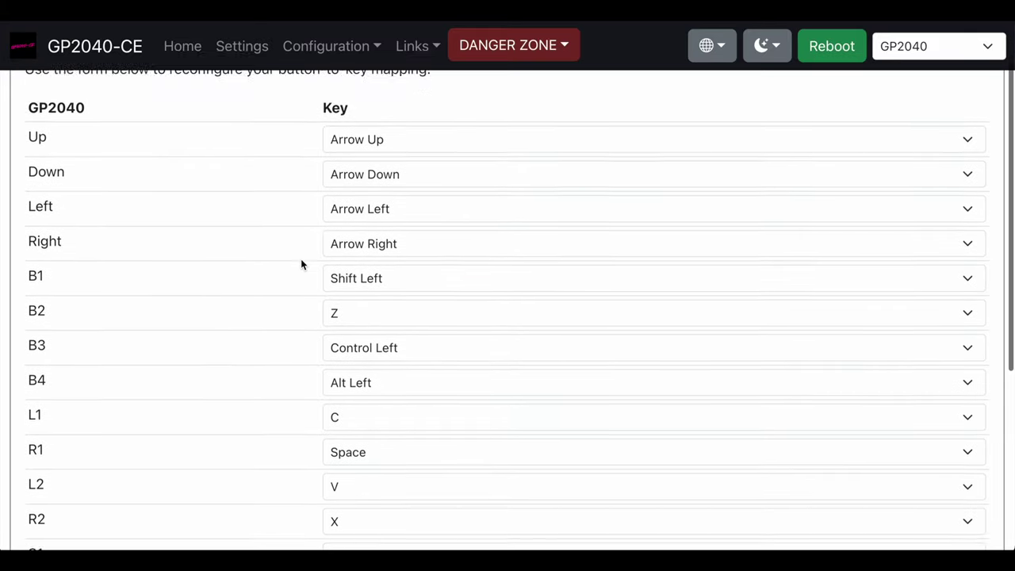
pyautogui.click(324, 45)
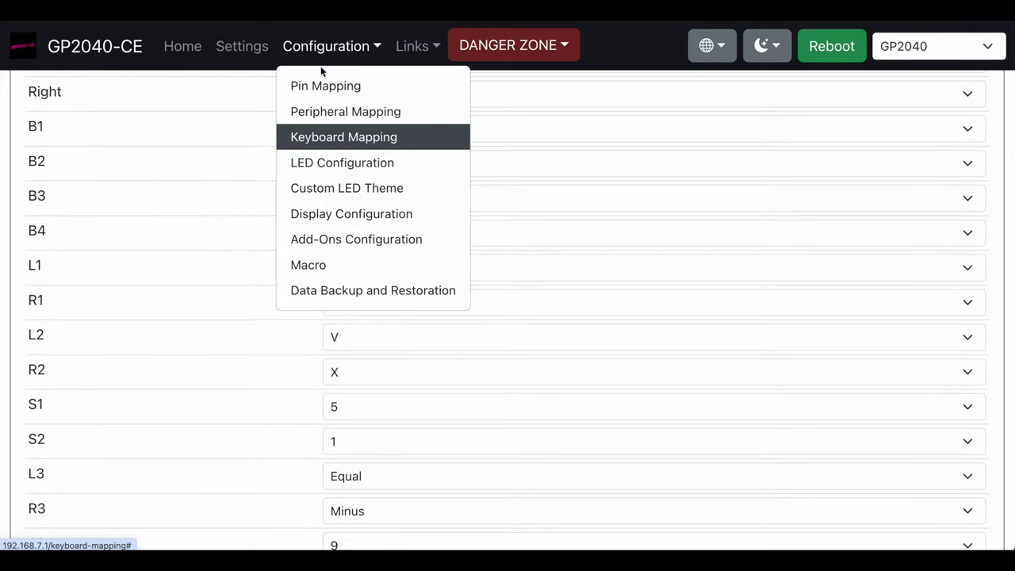
pyautogui.click(217, 390)
pyautogui.scroll(-5, 218, 393)
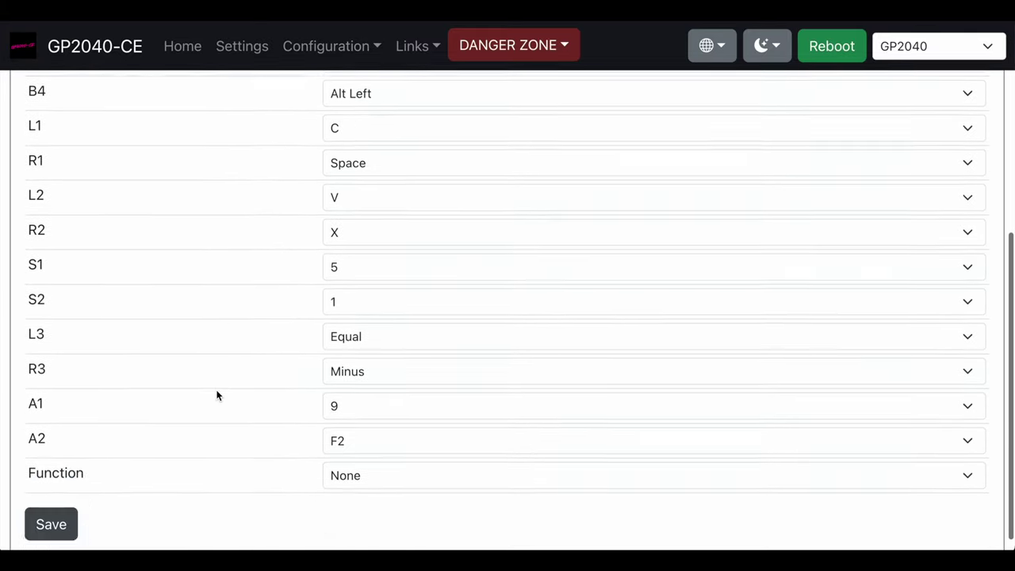
pyautogui.scroll(6, 217, 394)
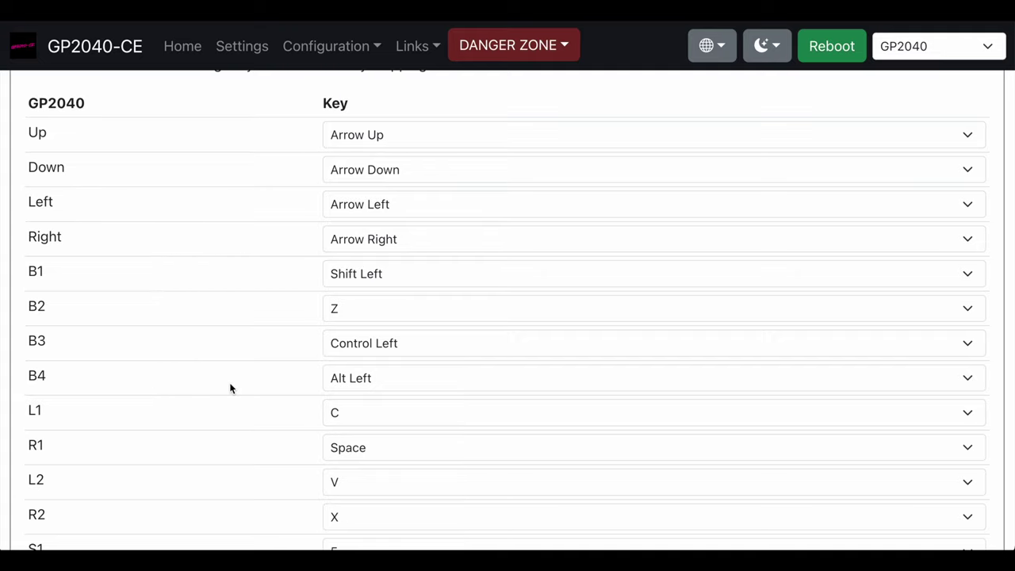
pyautogui.scroll(-7, 230, 388)
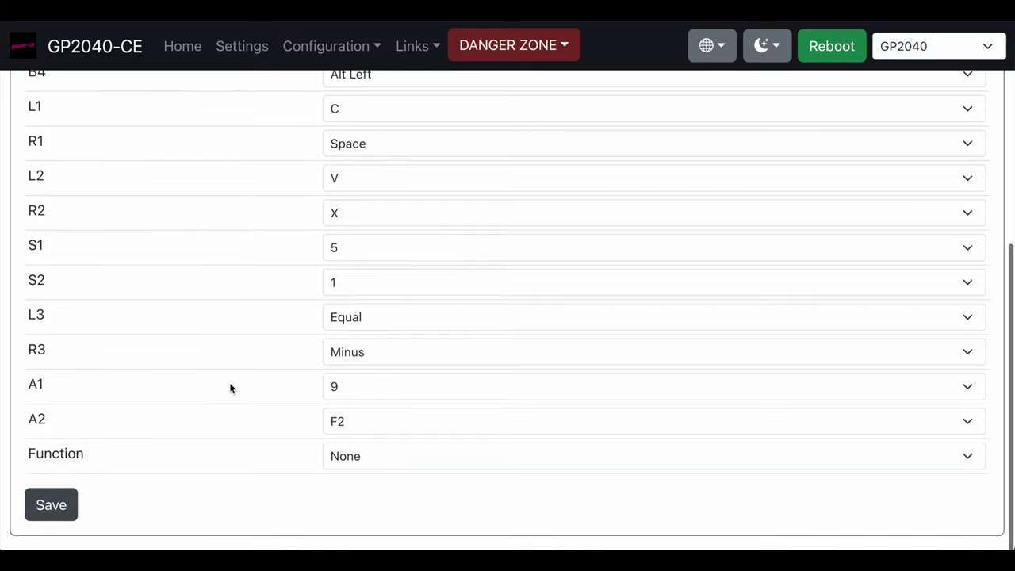
# Switch to the LED Configuration page via the Configuration menu and scroll through it.
pyautogui.scroll(5, 230, 388)
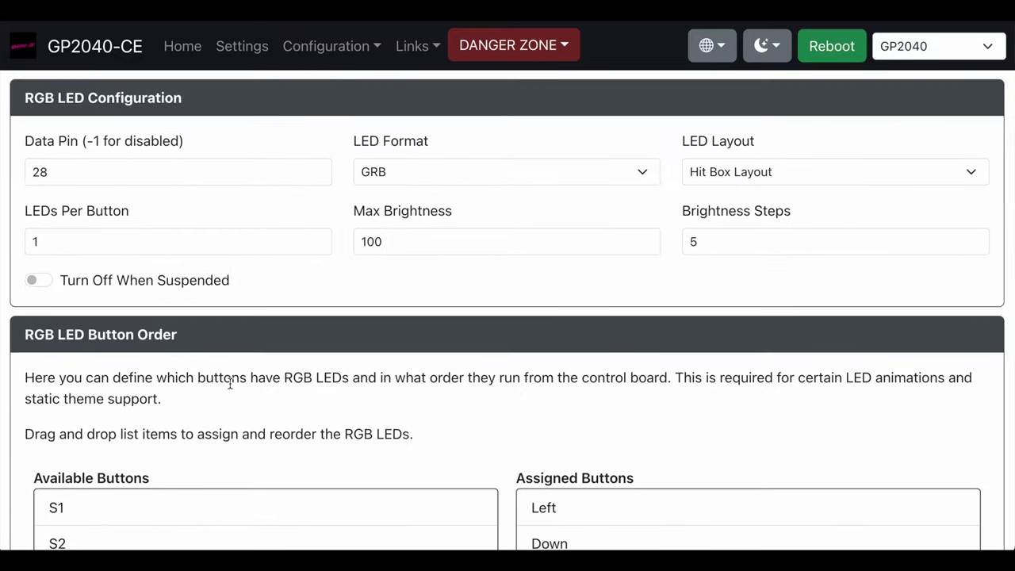
pyautogui.click(343, 48)
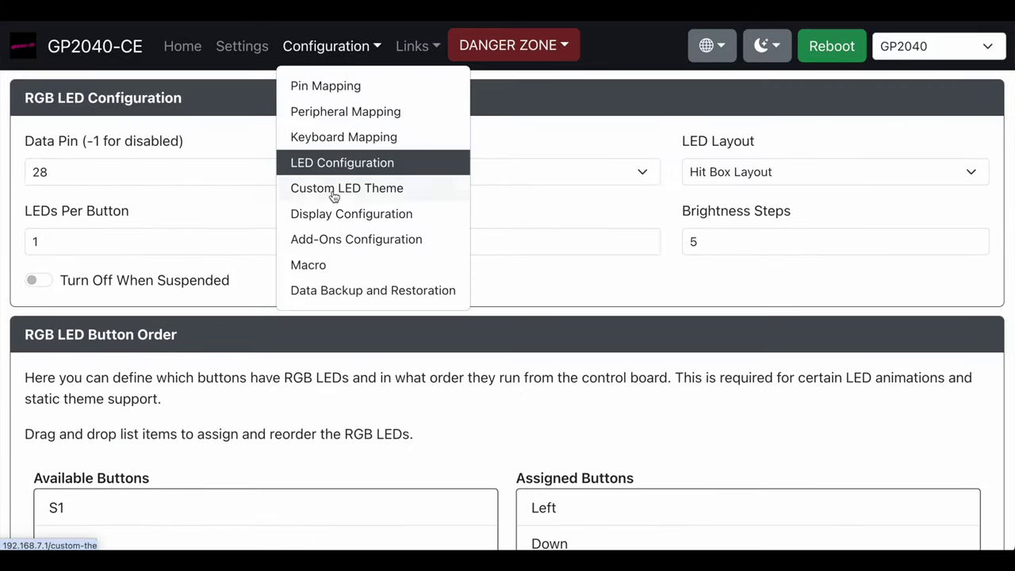
pyautogui.click(334, 372)
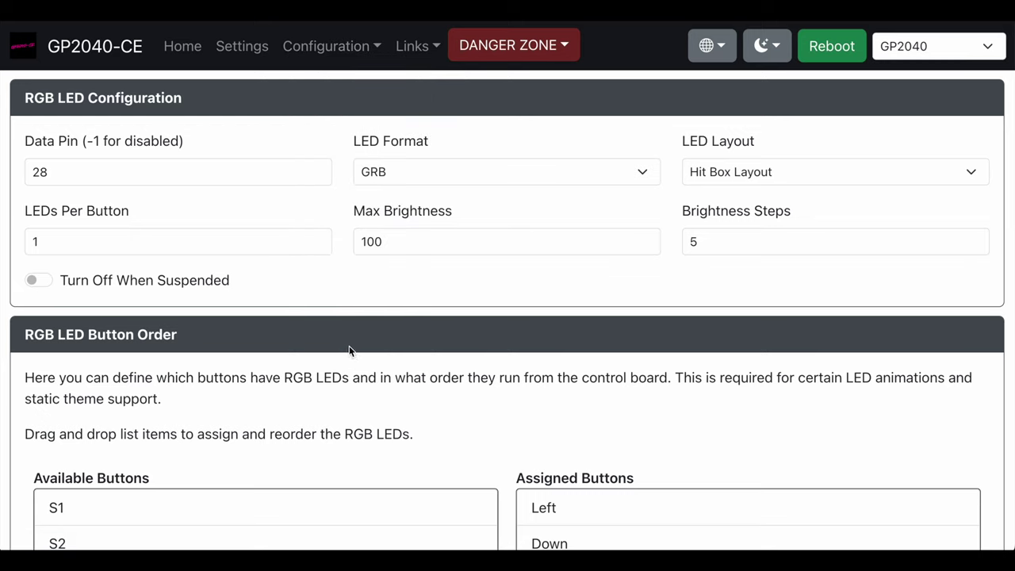
pyautogui.scroll(-8, 304, 384)
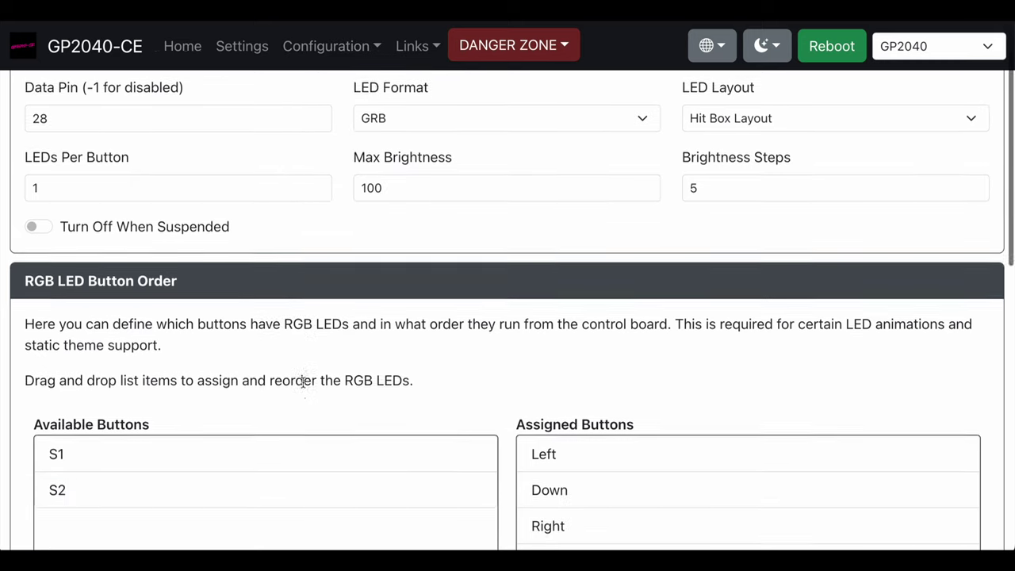
pyautogui.scroll(-2, 304, 387)
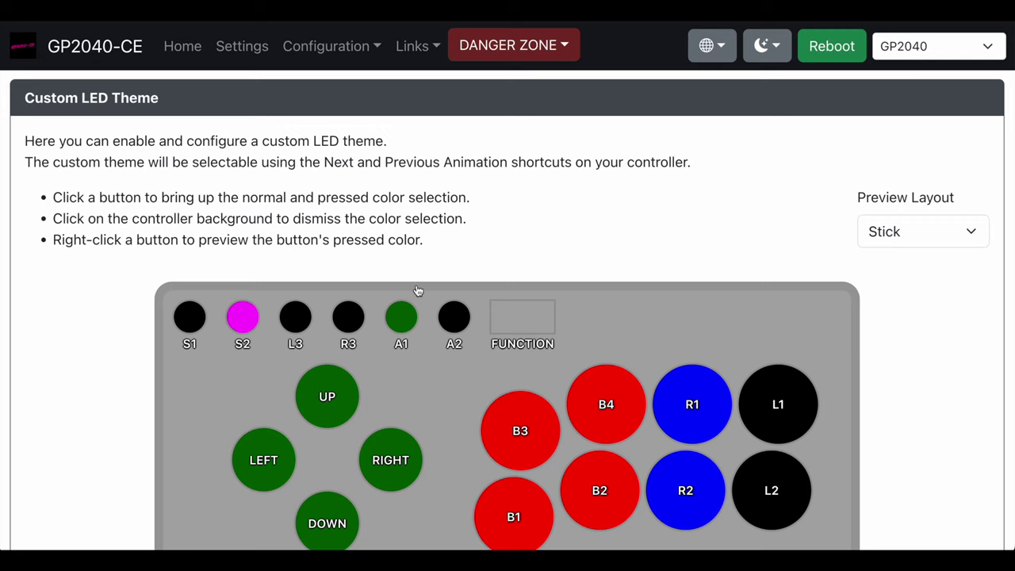
# Inspect the DOWN, LEFT and S2 colour pickers, checking S2's Pressed and Normal colours.
pyautogui.scroll(-3, 418, 270)
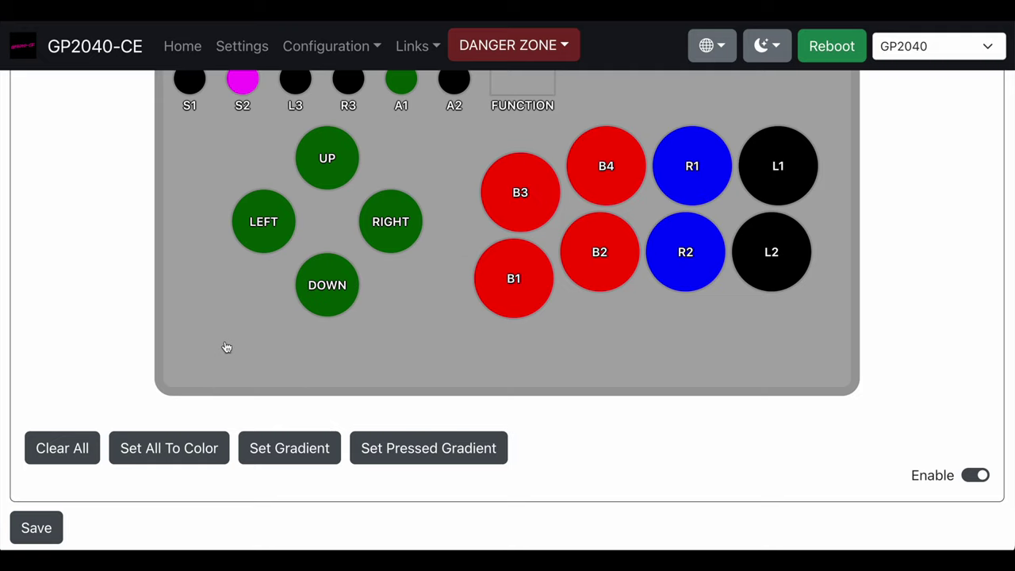
pyautogui.click(331, 294)
pyautogui.click(325, 302)
pyautogui.click(255, 203)
pyautogui.click(245, 82)
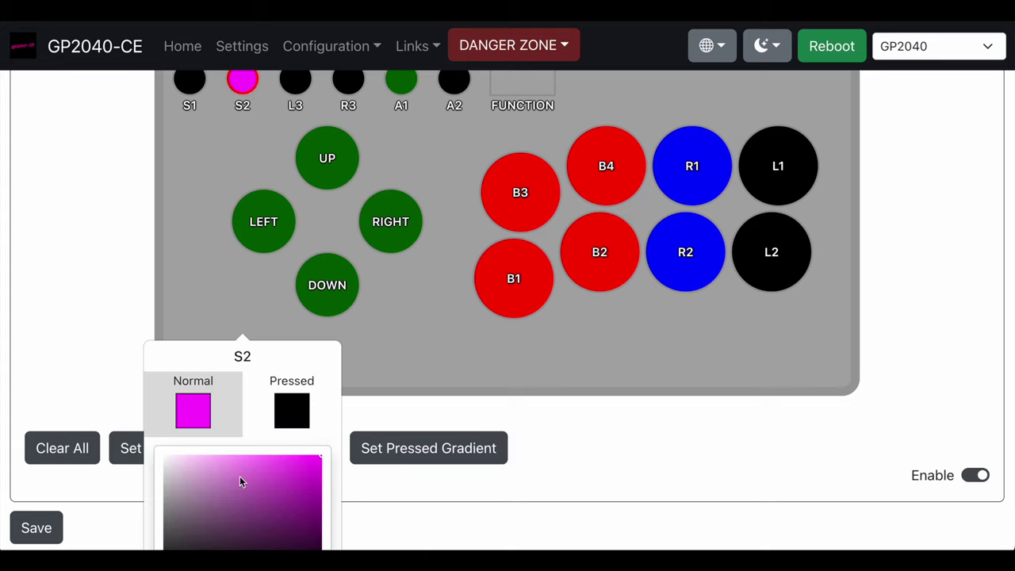
pyautogui.click(284, 409)
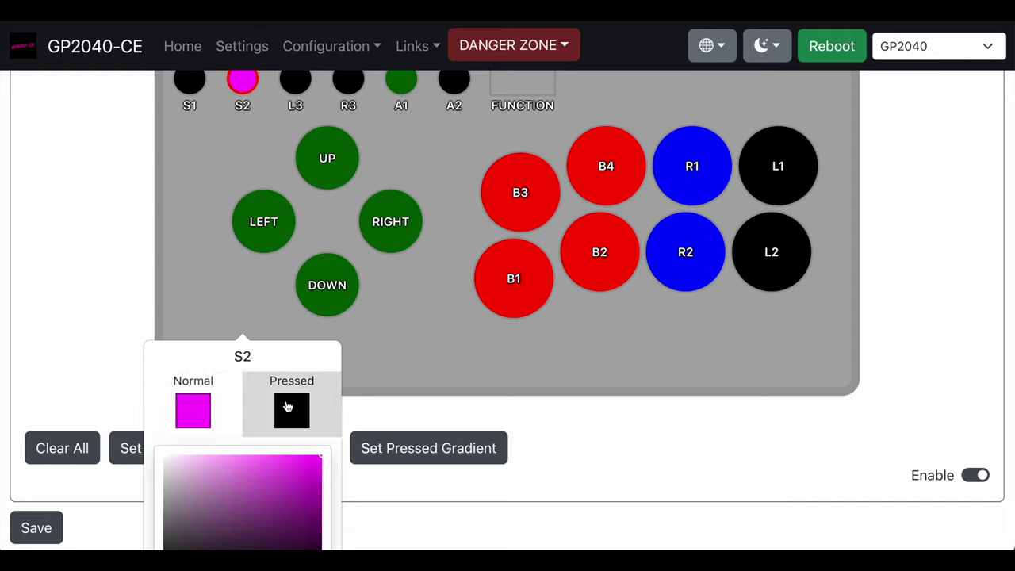
pyautogui.click(195, 411)
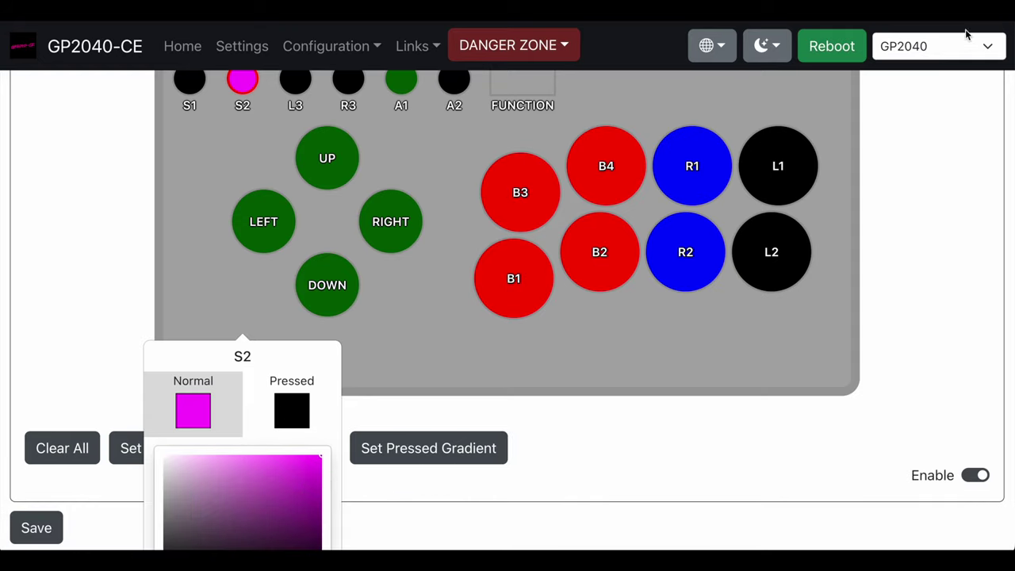
# Zoom the browser out to 67% so the whole Custom LED Theme page fits.
pyautogui.click(1001, 10)
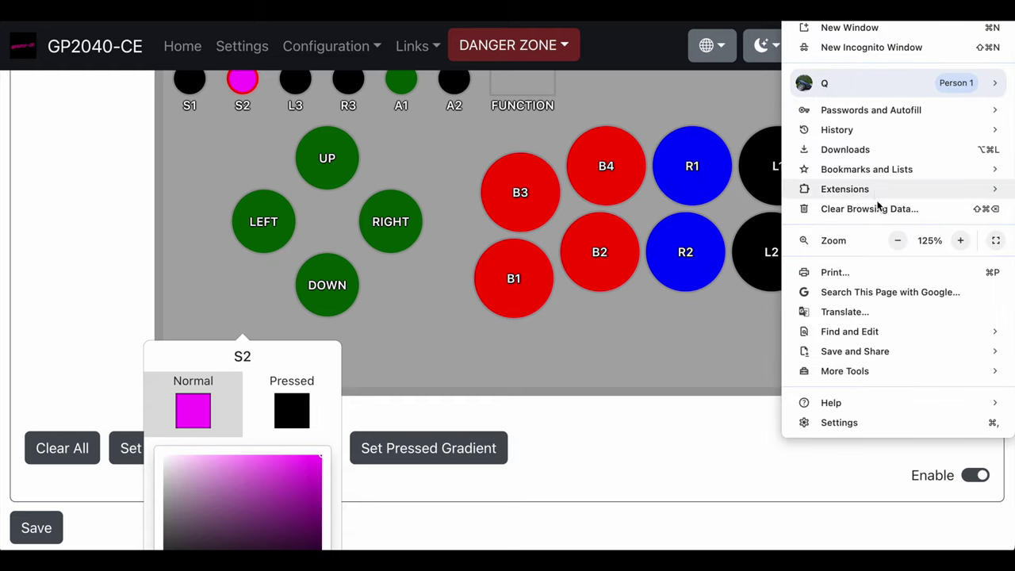
pyautogui.click(899, 241)
pyautogui.click(899, 240)
pyautogui.tripleClick(898, 241)
pyautogui.click(899, 241)
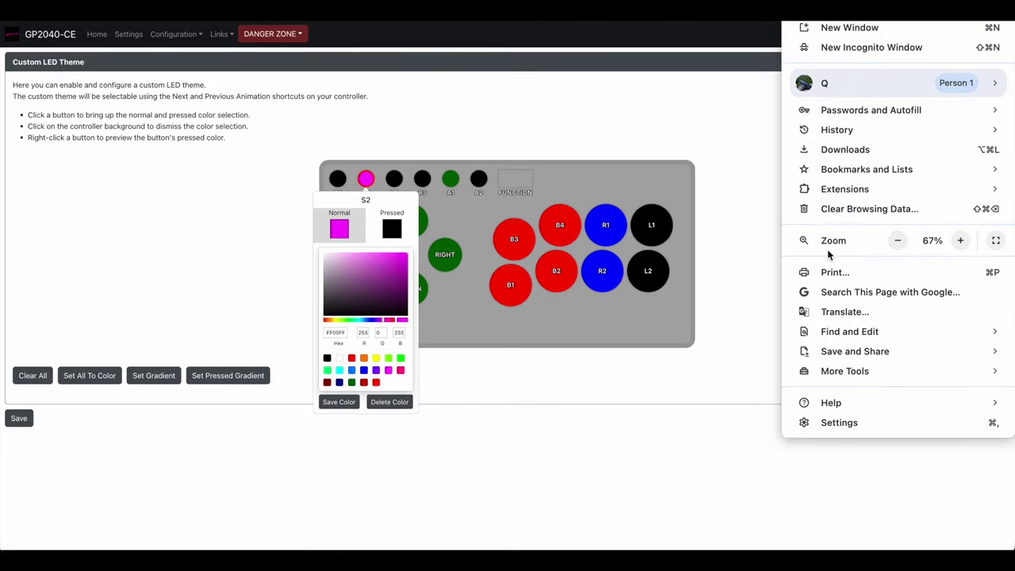
pyautogui.click(707, 291)
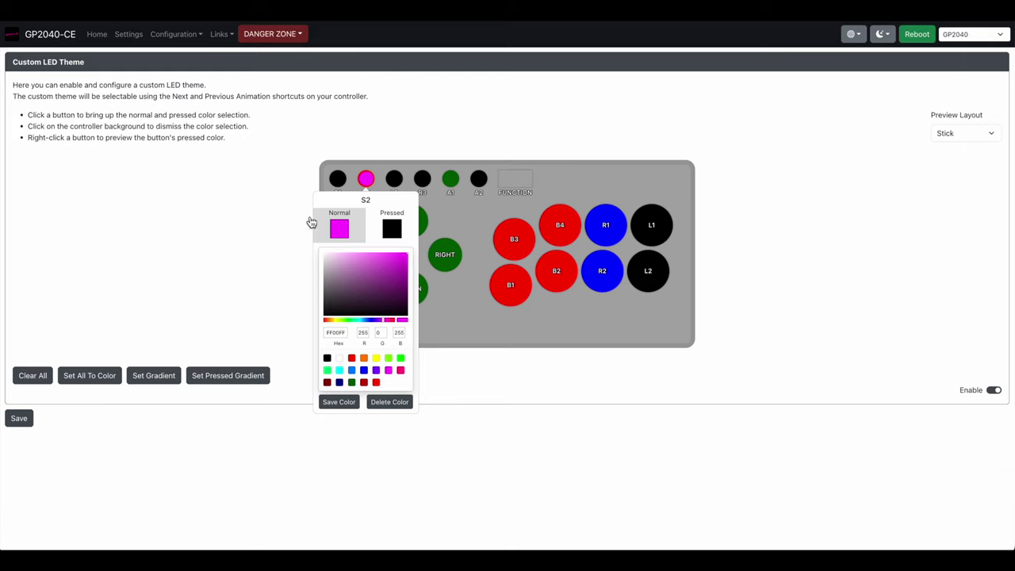
# Reopen S2's colour popup to check its FF00FF hex value, then close it.
pyautogui.click(224, 252)
pyautogui.click(366, 179)
pyautogui.click(337, 332)
pyautogui.click(226, 246)
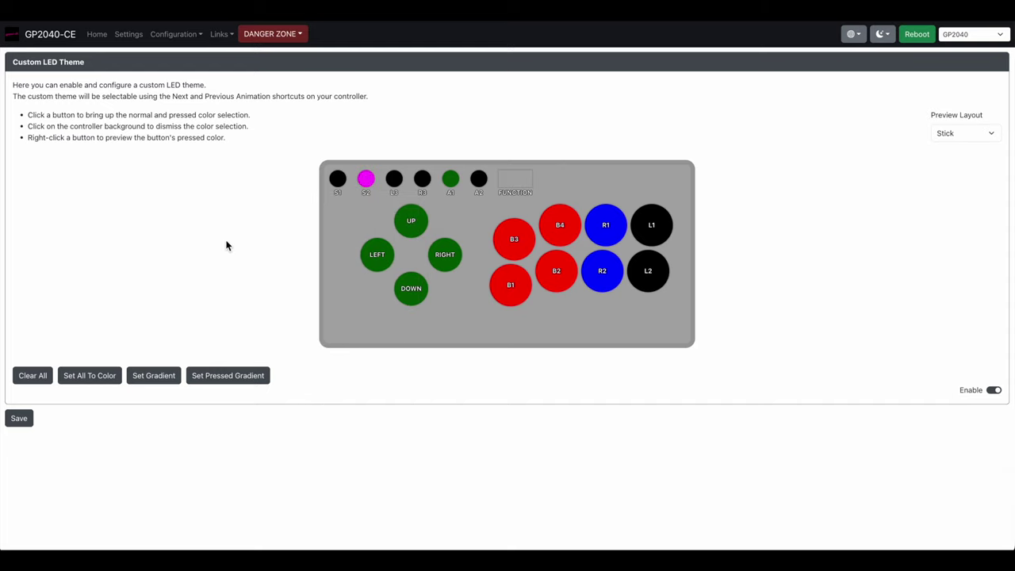
# Search 'mui google colors' in a new tab and open the 'Color - Material UI' result.
pyautogui.hotkey('ctrl', 't')
pyautogui.write('mui')
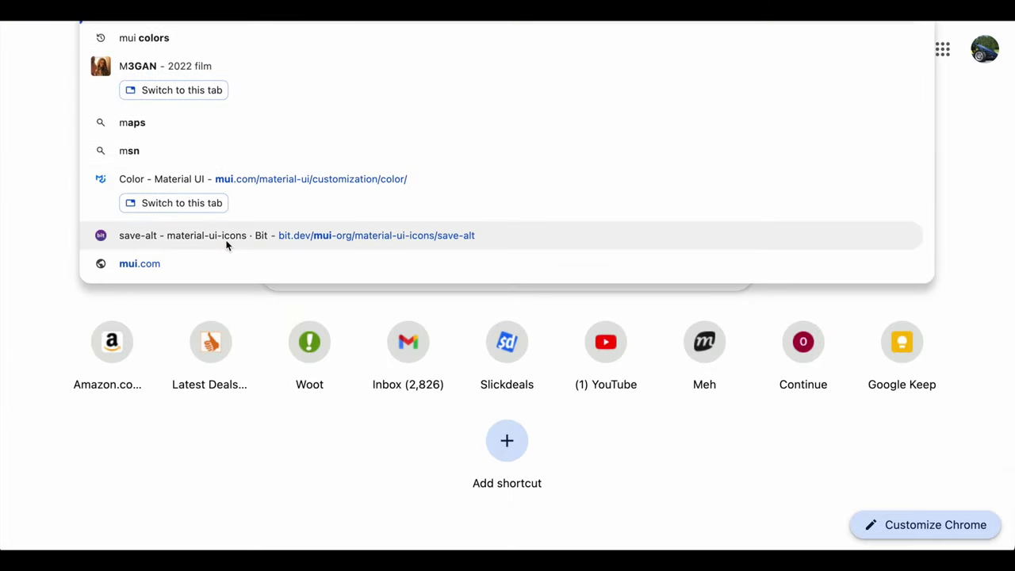
pyautogui.write(' google colors')
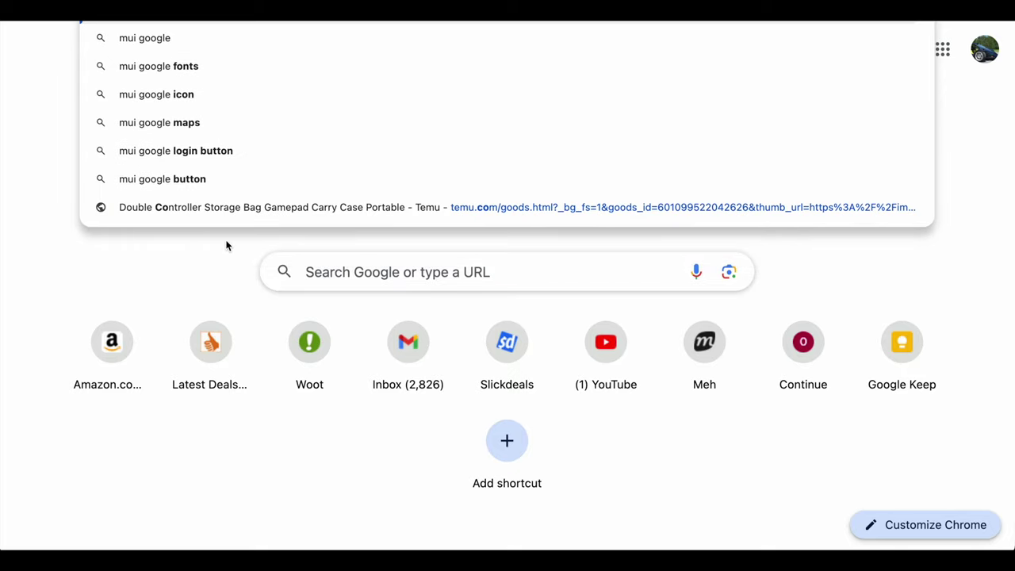
pyautogui.press('Return')
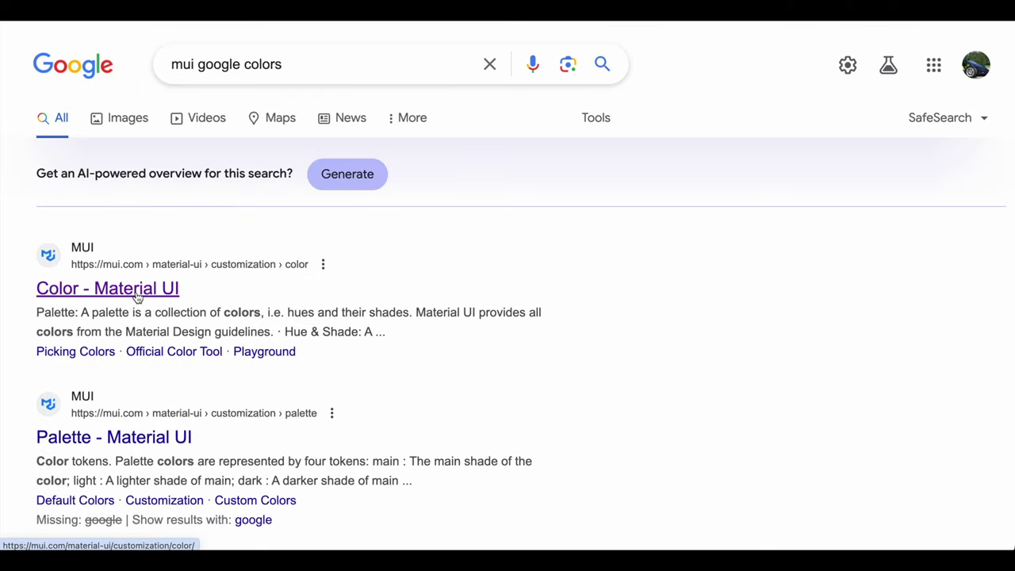
pyautogui.click(136, 290)
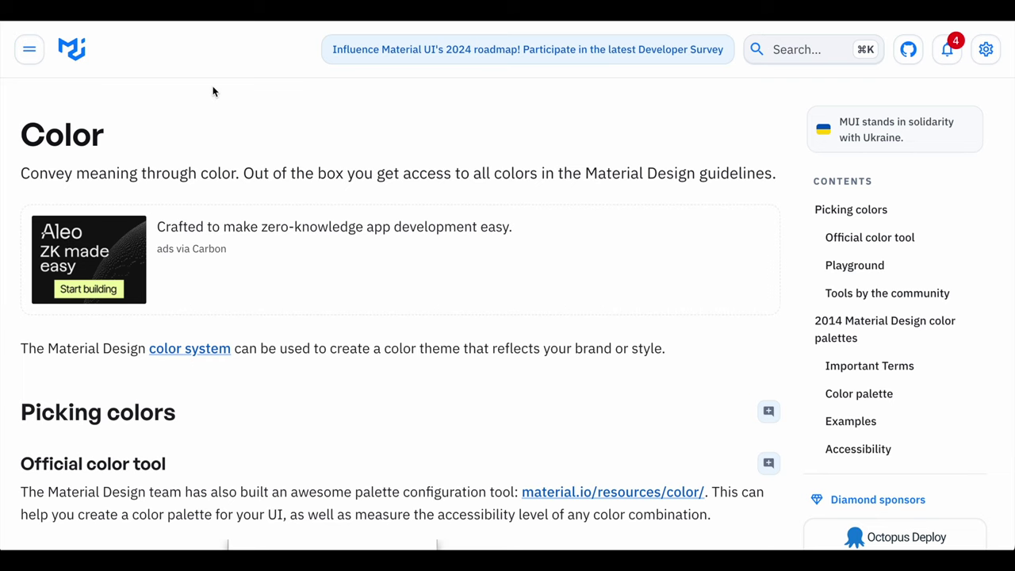
# Select the red palette hex codes f44336 and ef9a9a in MUI's Color palette.
pyautogui.scroll(-5, 262, 166)
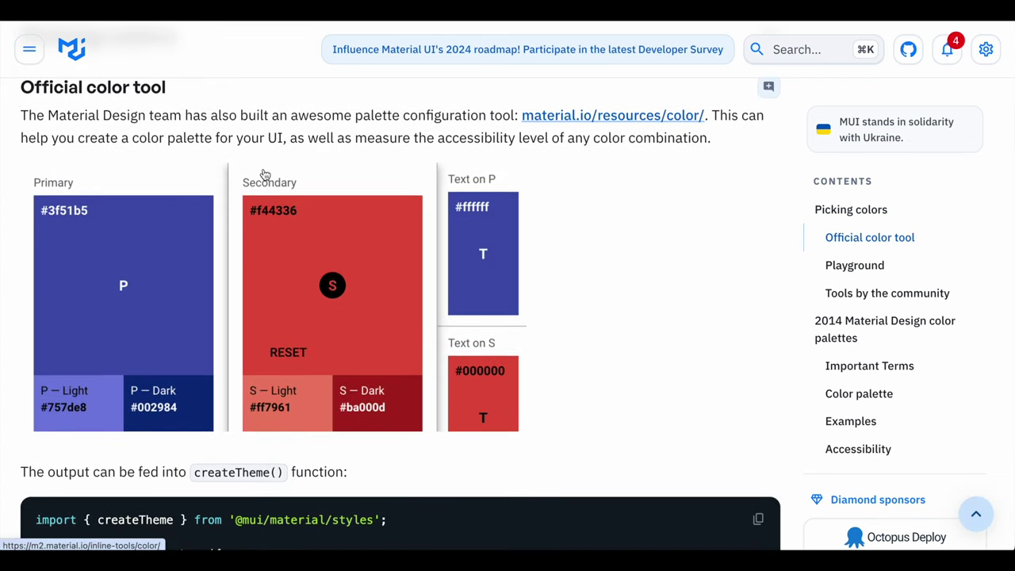
pyautogui.scroll(-15, 264, 173)
pyautogui.scroll(-15, 264, 174)
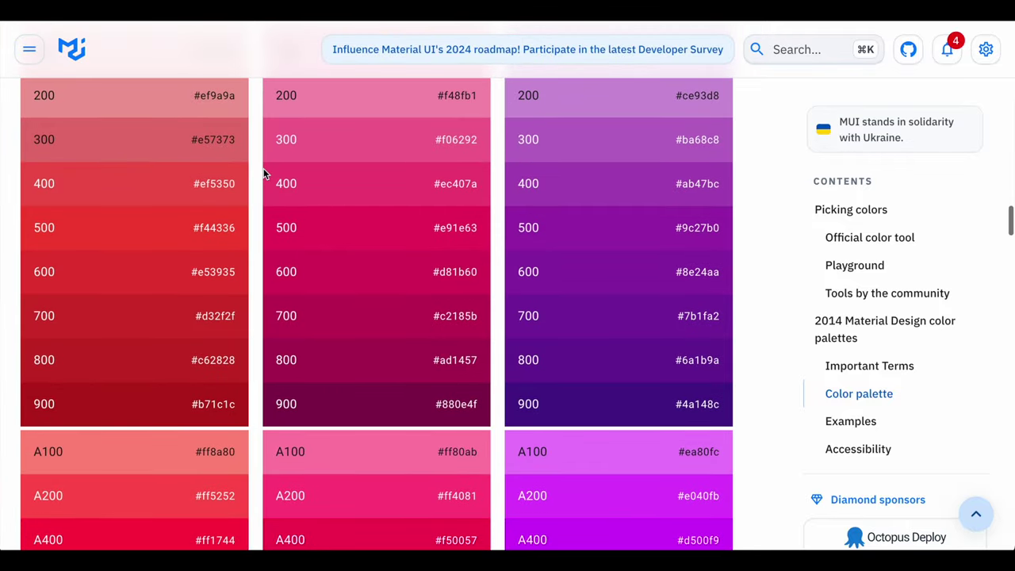
pyautogui.scroll(1, 264, 174)
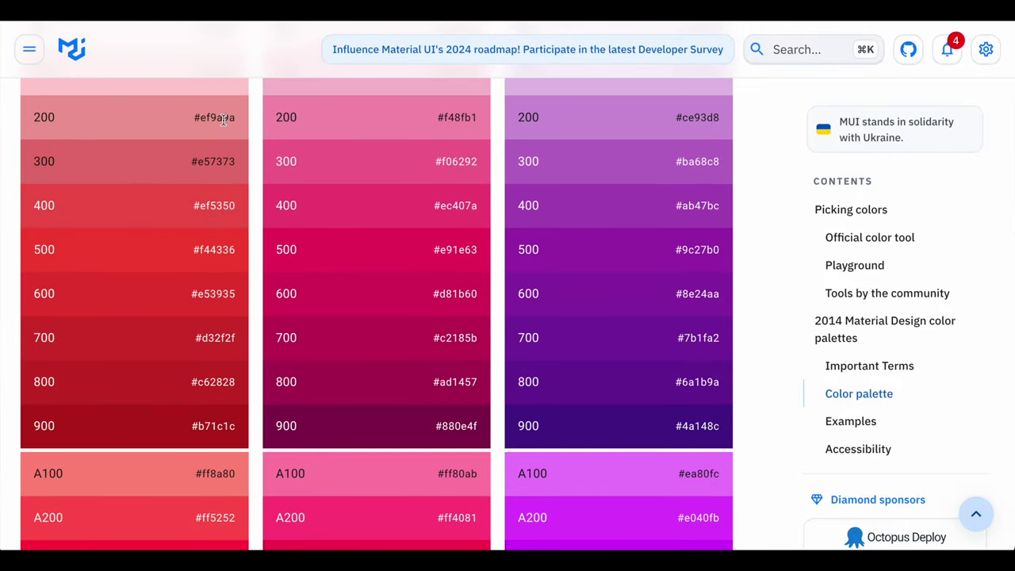
pyautogui.doubleClick(204, 246)
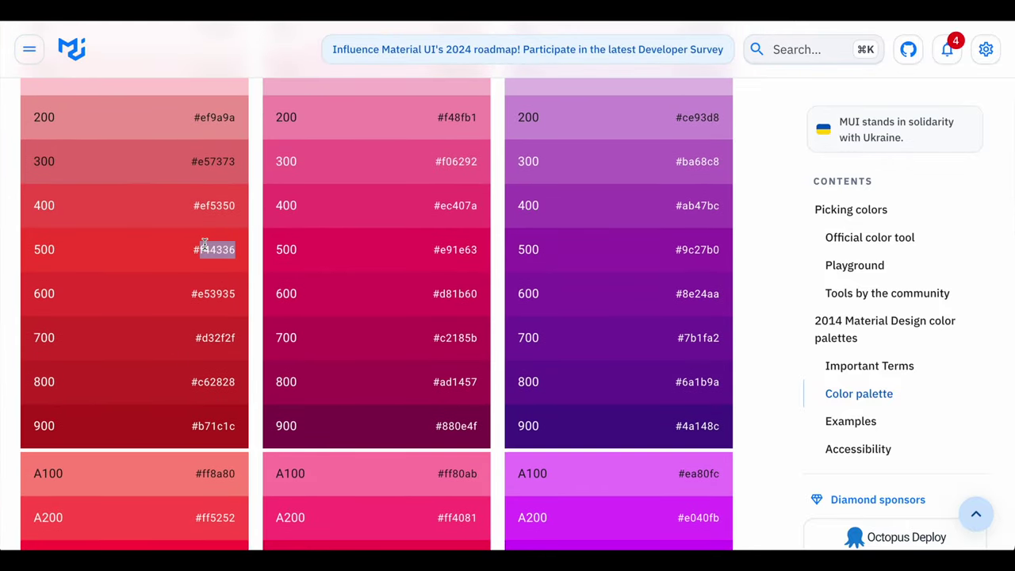
pyautogui.doubleClick(204, 120)
pyautogui.scroll(-7, 272, 259)
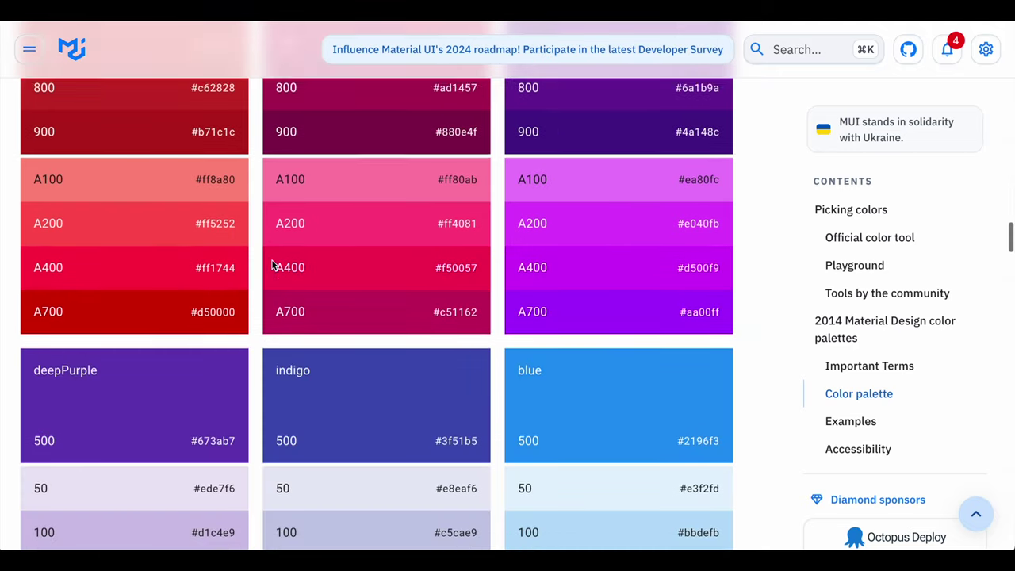
pyautogui.scroll(7, 271, 259)
pyautogui.scroll(-1, 272, 264)
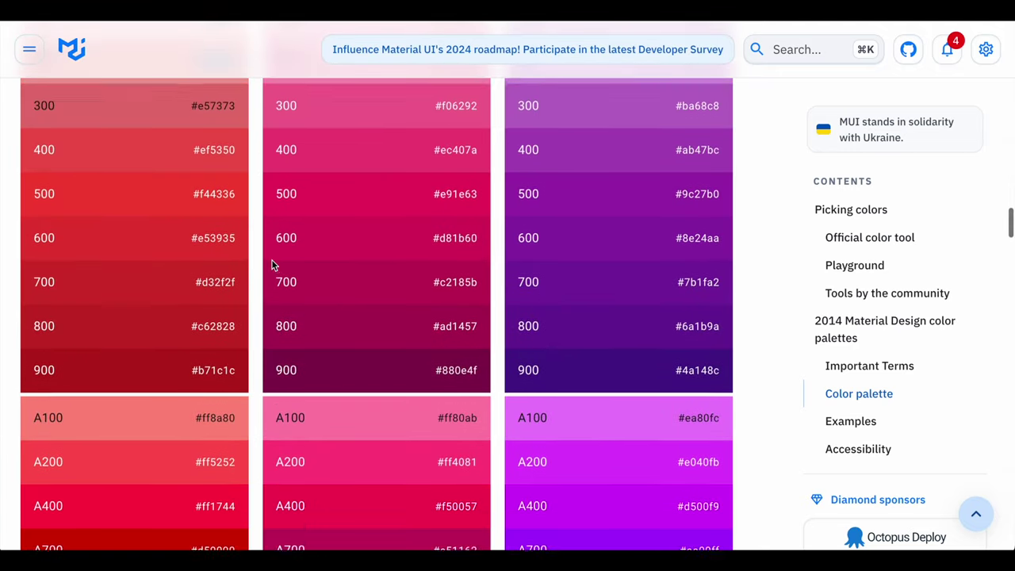
pyautogui.scroll(1, 141, 205)
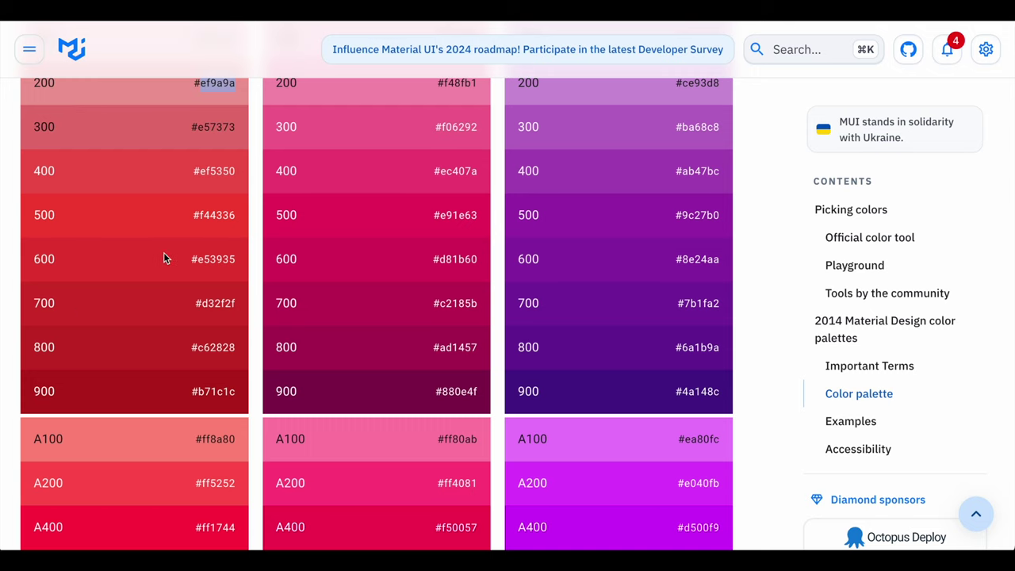
pyautogui.doubleClick(212, 204)
pyautogui.scroll(2, 528, 186)
pyautogui.scroll(4, 250, 115)
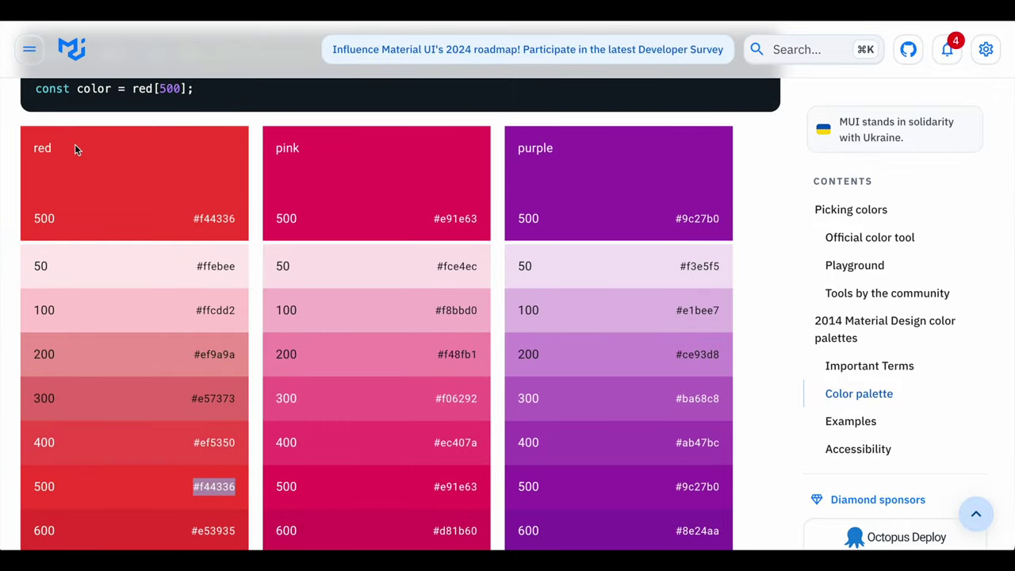
pyautogui.click(50, 147)
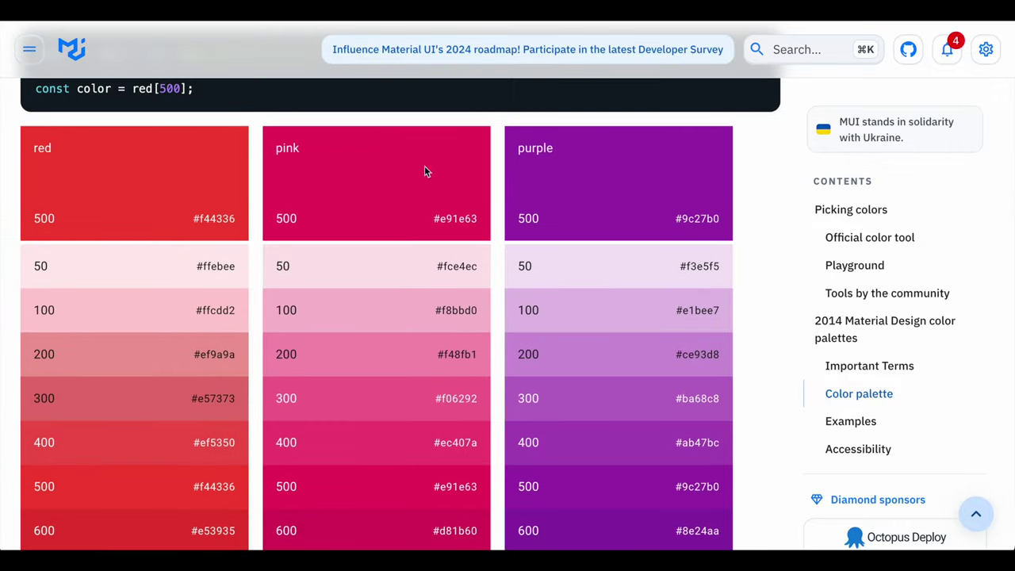
# Find 'yellow' on the page and select the yellow hex codes ffeb3b and fff59d.
pyautogui.hotkey('ctrl', 'f')
pyautogui.write('yellow')
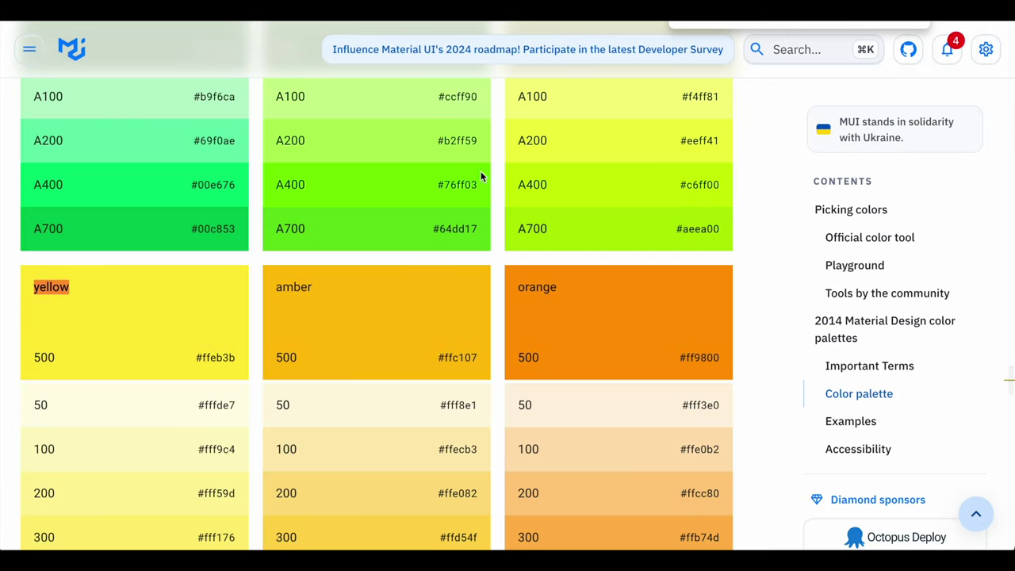
pyautogui.scroll(-3, 160, 334)
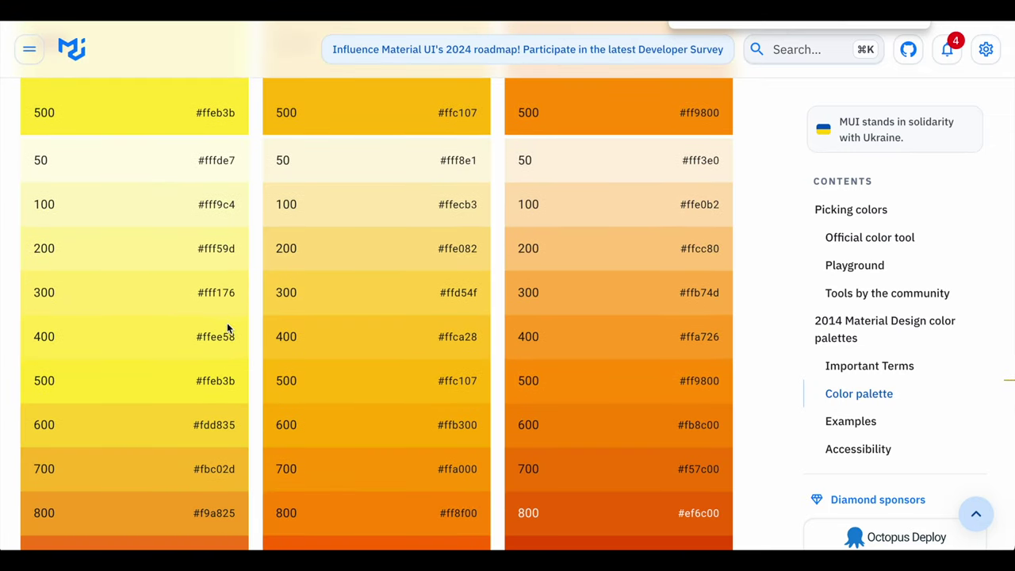
pyautogui.doubleClick(213, 381)
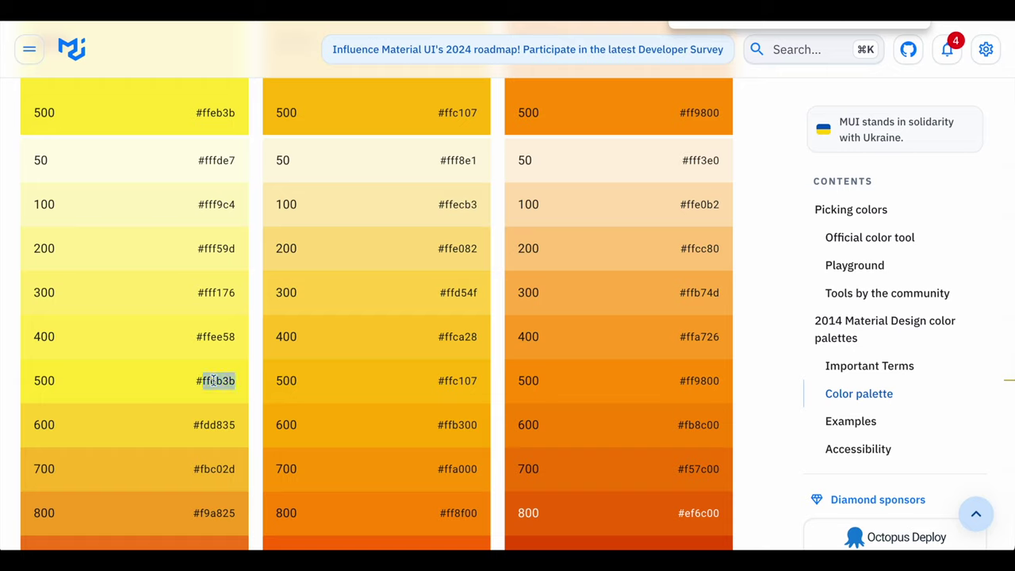
pyautogui.doubleClick(213, 248)
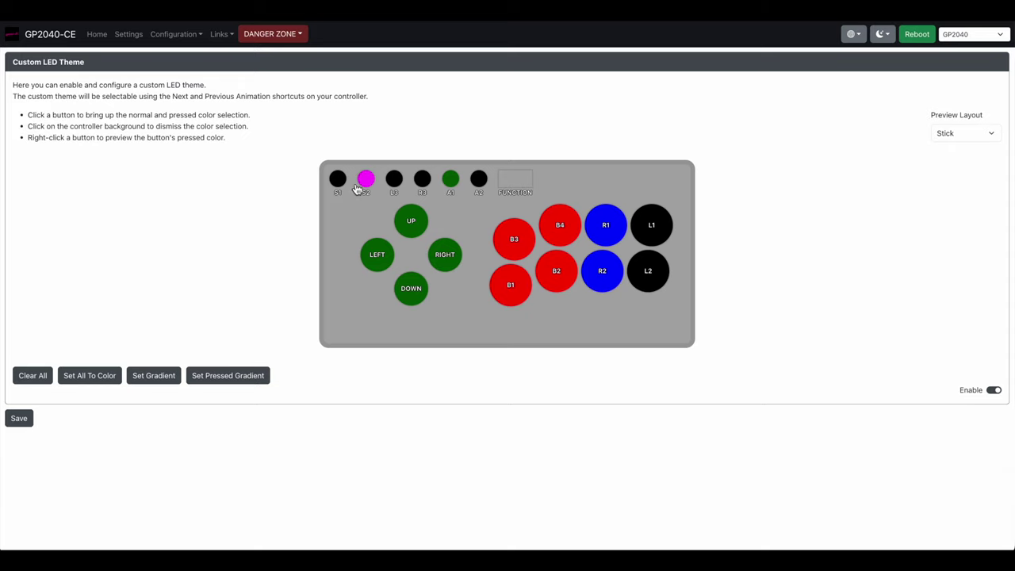
# Set S2's normal colour to amber FBC02D, copied from the MUI yellow 700 code.
pyautogui.click(365, 182)
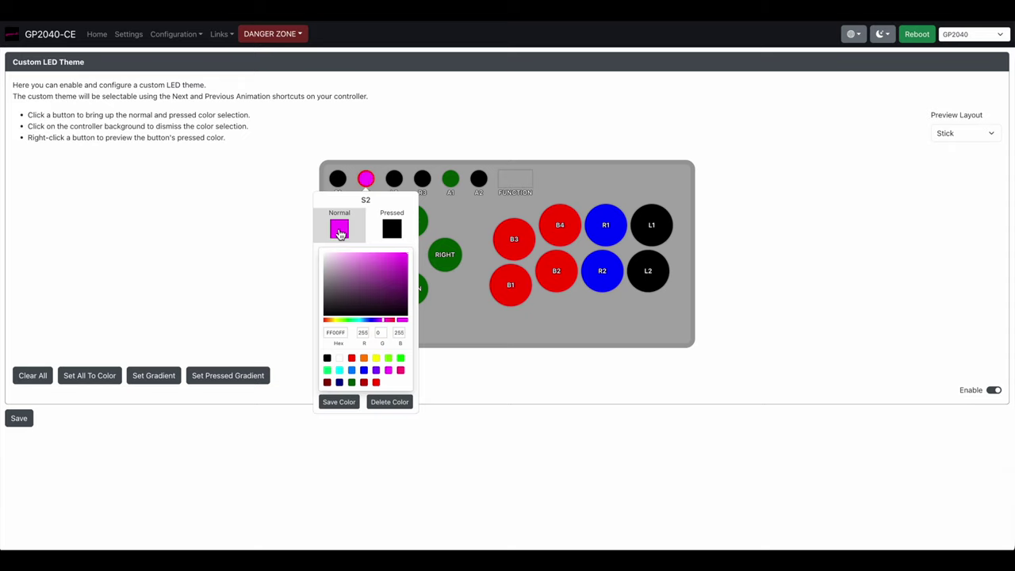
pyautogui.doubleClick(340, 333)
pyautogui.write('asd')
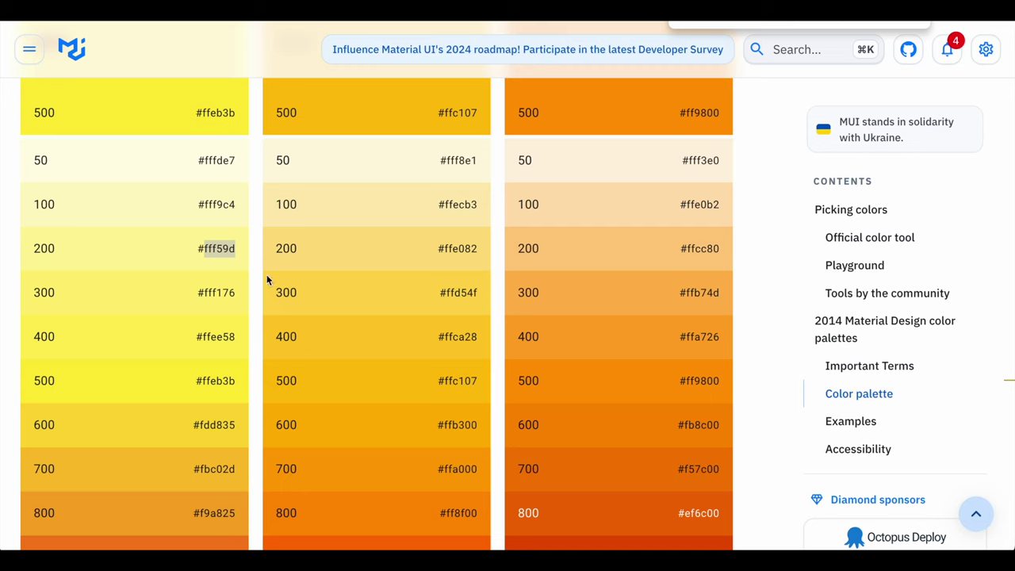
pyautogui.tripleClick(217, 381)
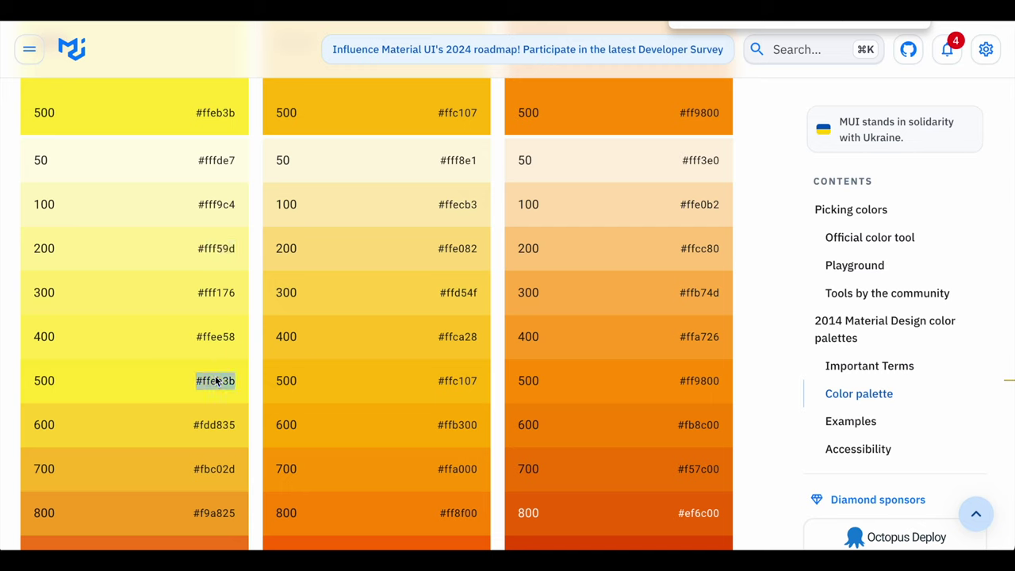
pyautogui.tripleClick(221, 470)
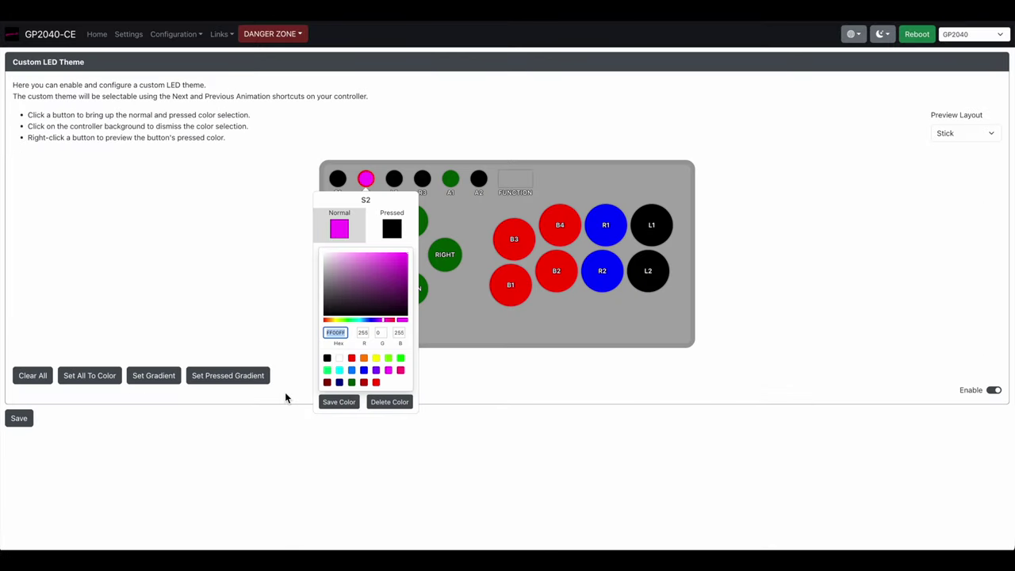
pyautogui.write('fbc02d')
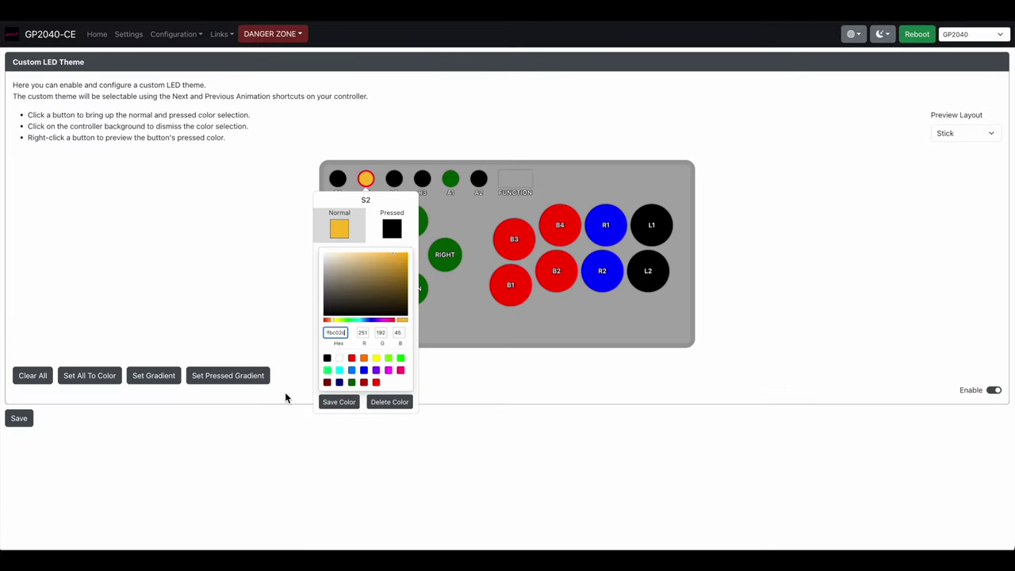
# Paste orange 200 #FFCC80 as S2's pressed colour and compare the Normal and Pressed colours.
pyautogui.click(386, 228)
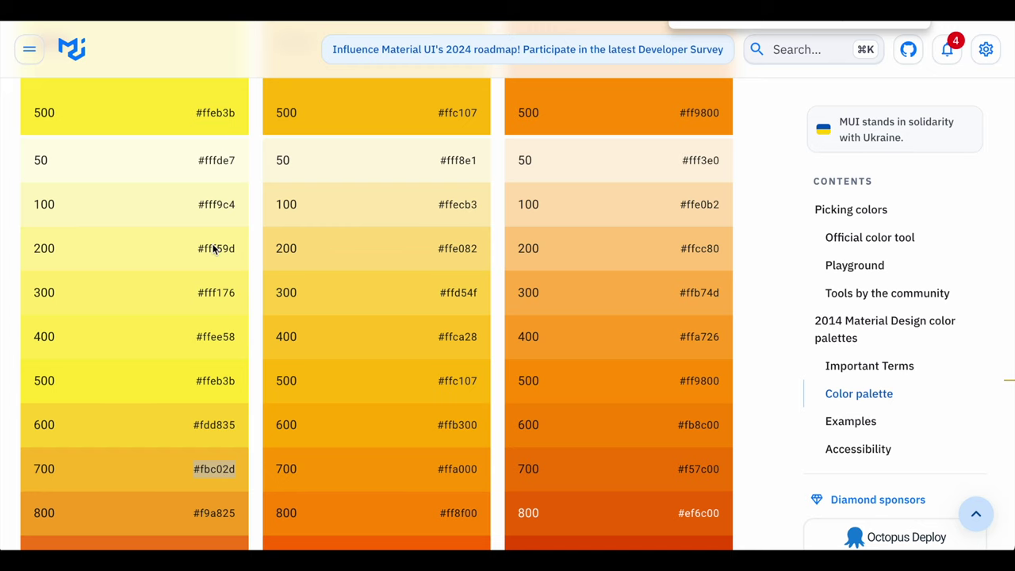
pyautogui.doubleClick(213, 248)
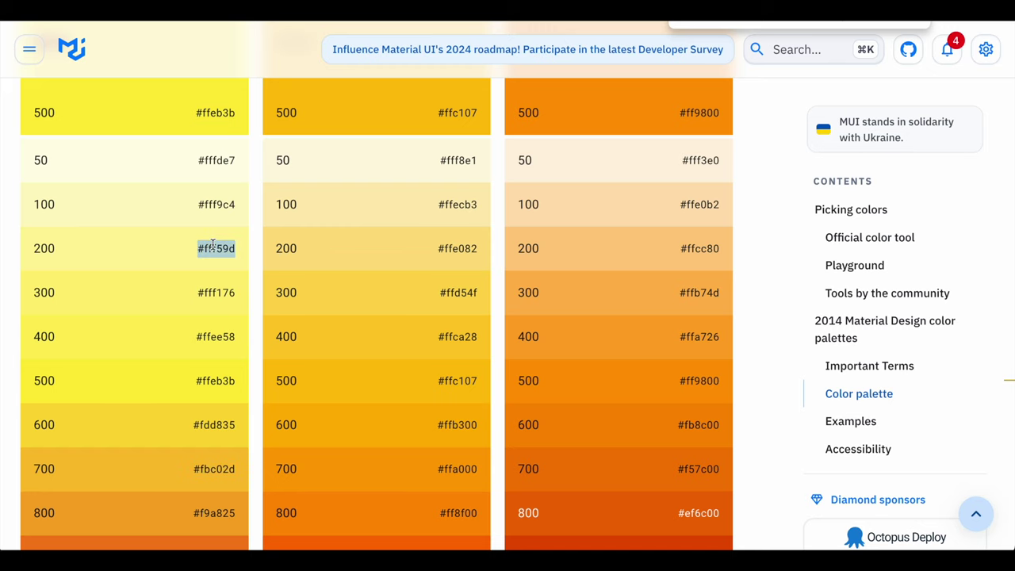
pyautogui.scroll(1, 357, 226)
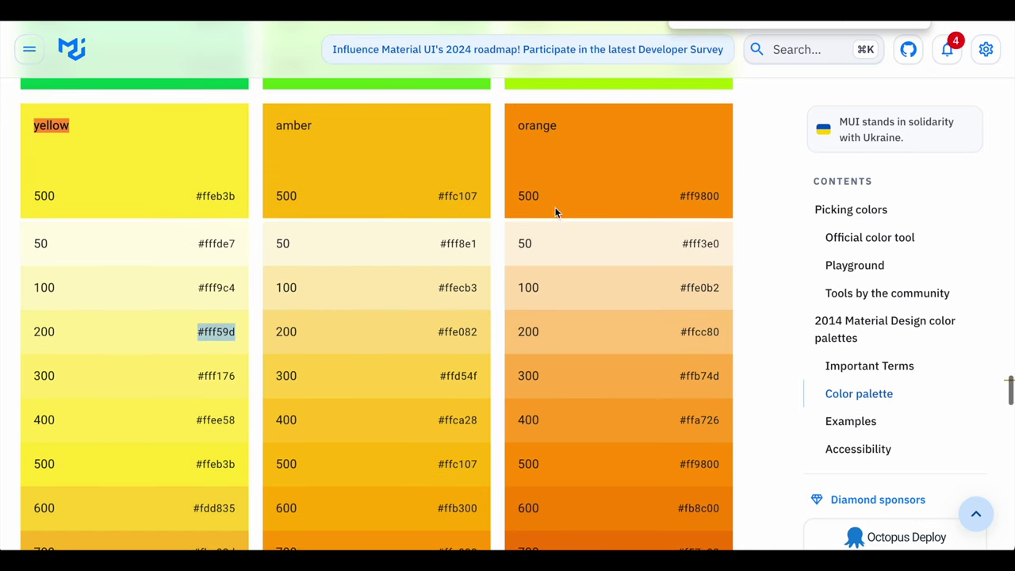
pyautogui.doubleClick(702, 332)
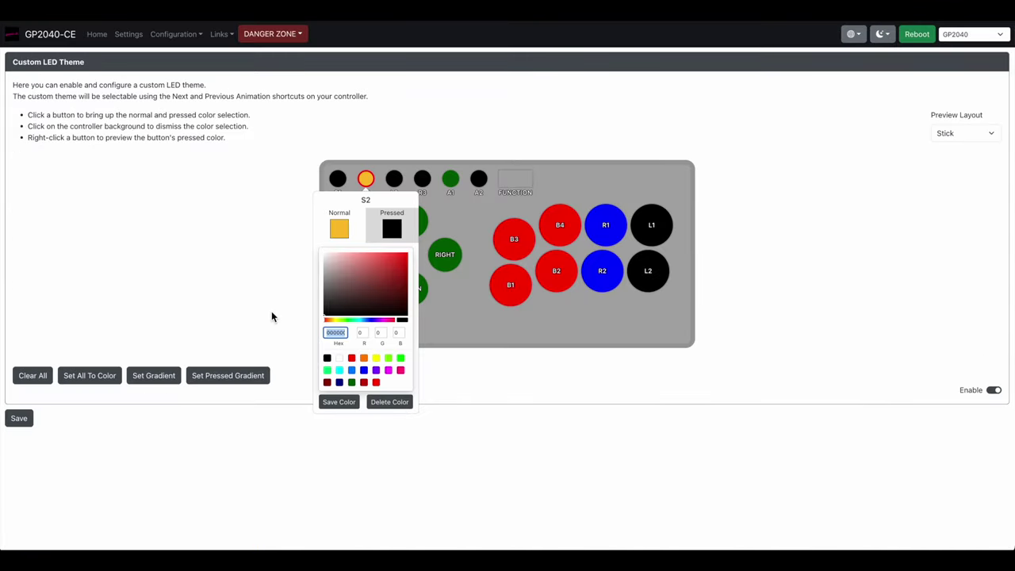
pyautogui.write('#ffcc80')
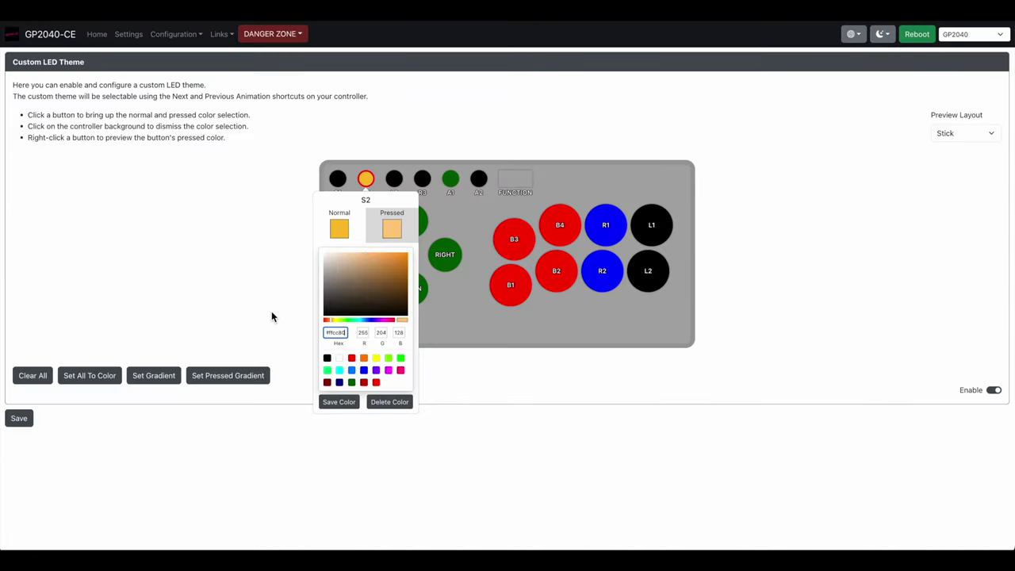
pyautogui.click(339, 230)
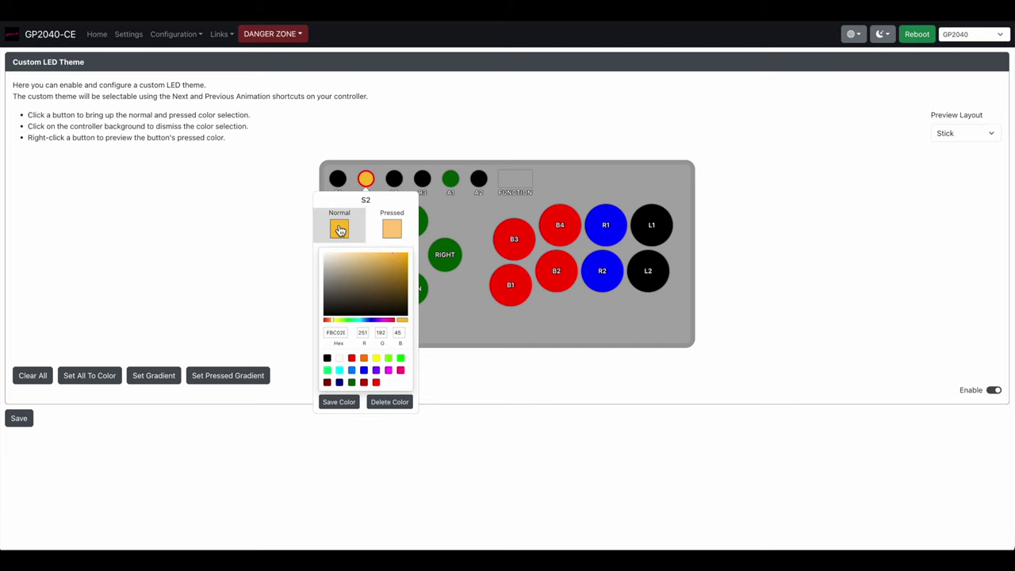
pyautogui.click(392, 229)
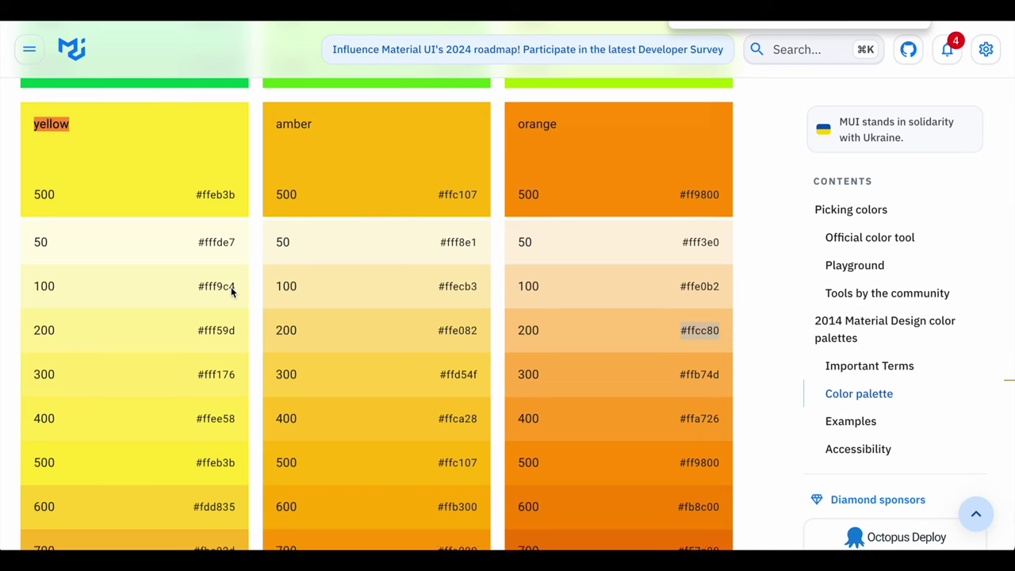
pyautogui.scroll(-10, 231, 290)
pyautogui.scroll(3, 231, 290)
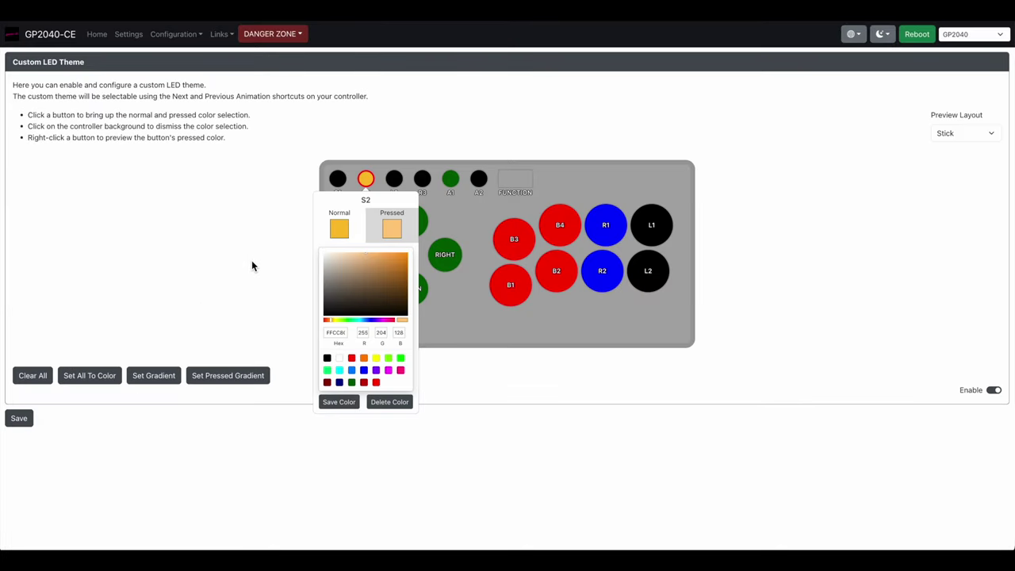
pyautogui.click(251, 260)
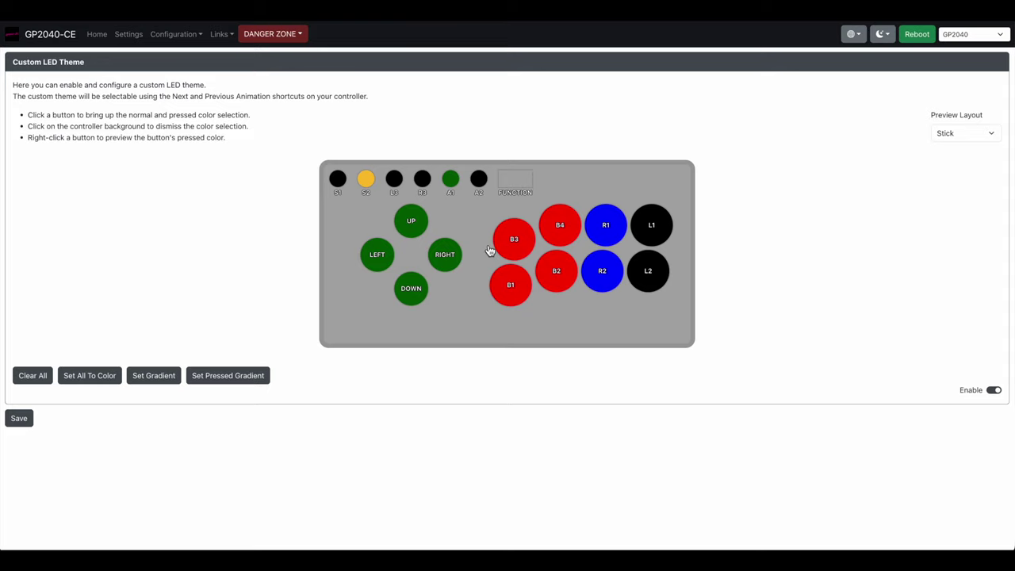
pyautogui.click(421, 223)
pyautogui.click(435, 284)
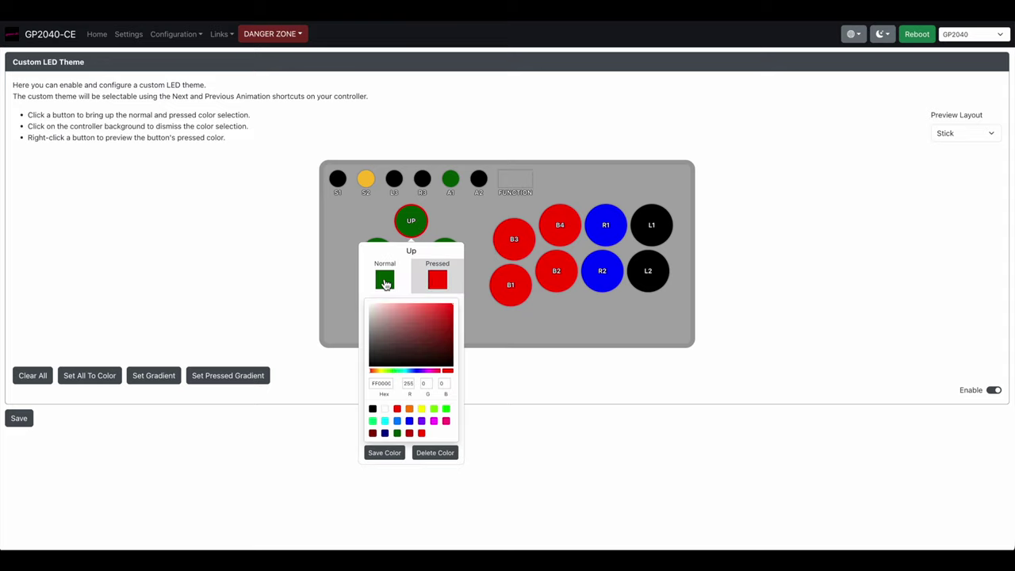
pyautogui.click(385, 282)
pyautogui.click(437, 279)
pyautogui.click(516, 234)
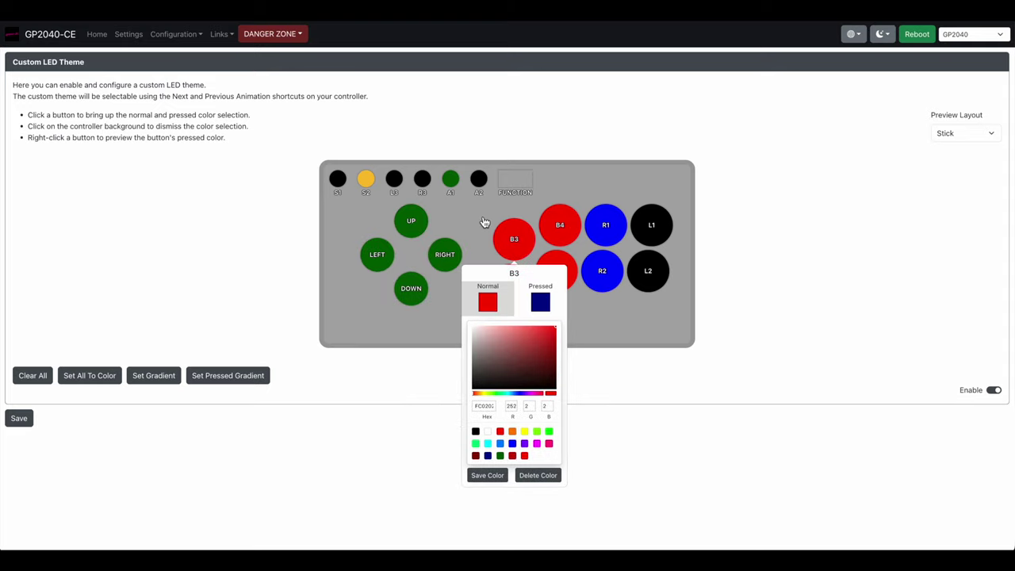
pyautogui.click(485, 223)
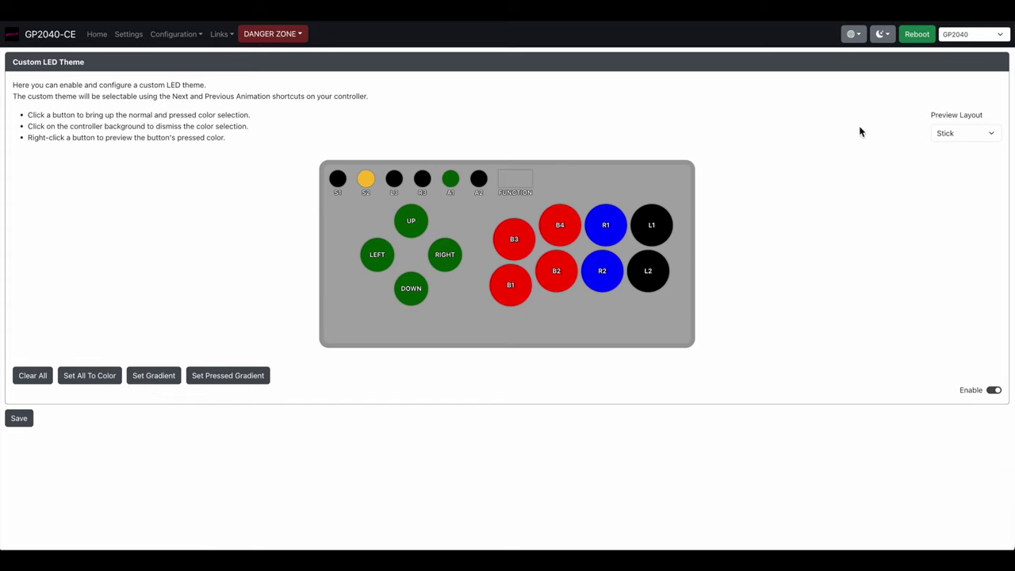
# Switch the LED preview layout to WASD, then to Stickless, and go to Display Configuration.
pyautogui.click(952, 134)
pyautogui.click(952, 152)
pyautogui.click(949, 130)
pyautogui.click(952, 152)
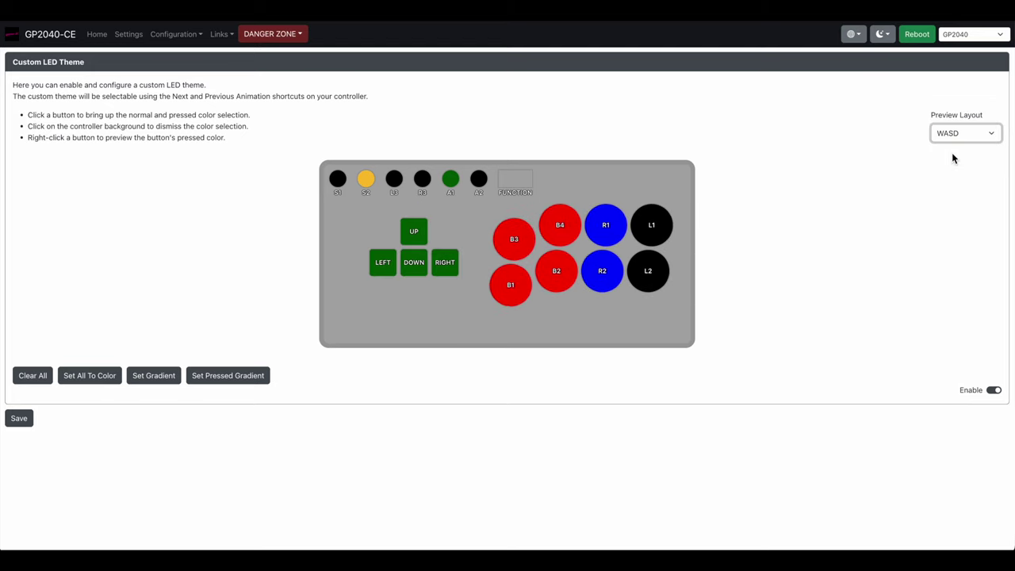
pyautogui.click(952, 133)
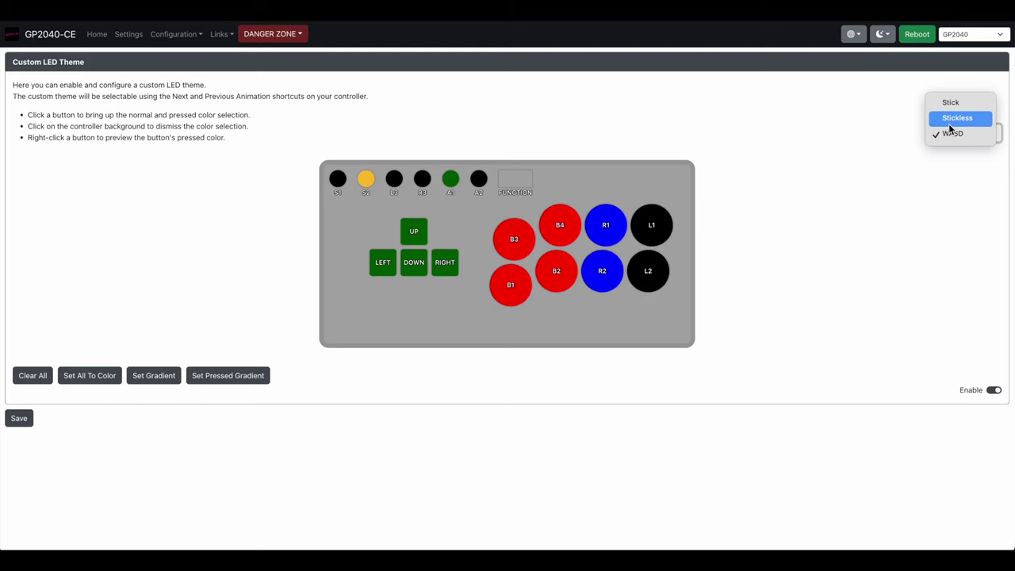
pyautogui.click(956, 118)
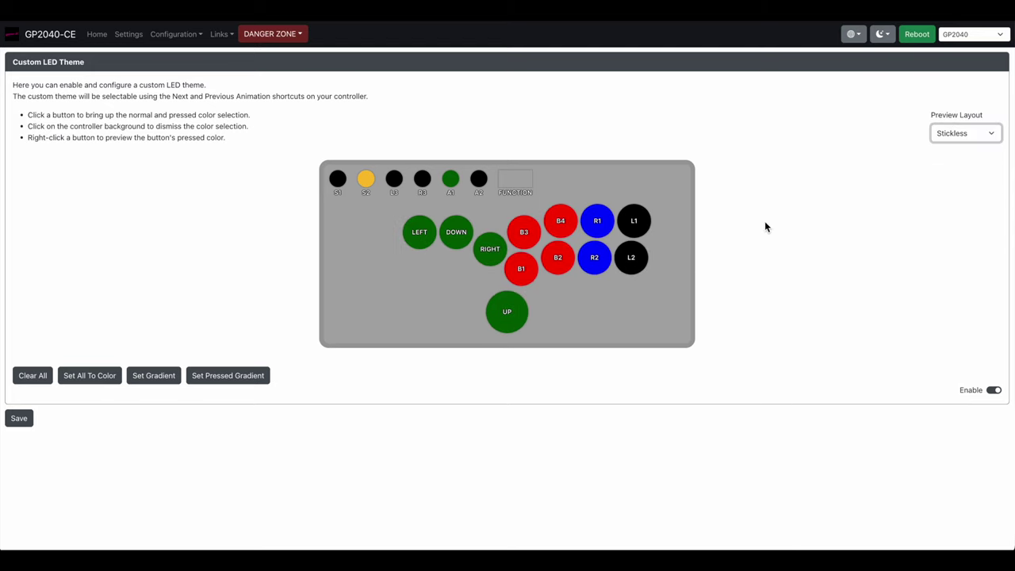
pyautogui.click(914, 144)
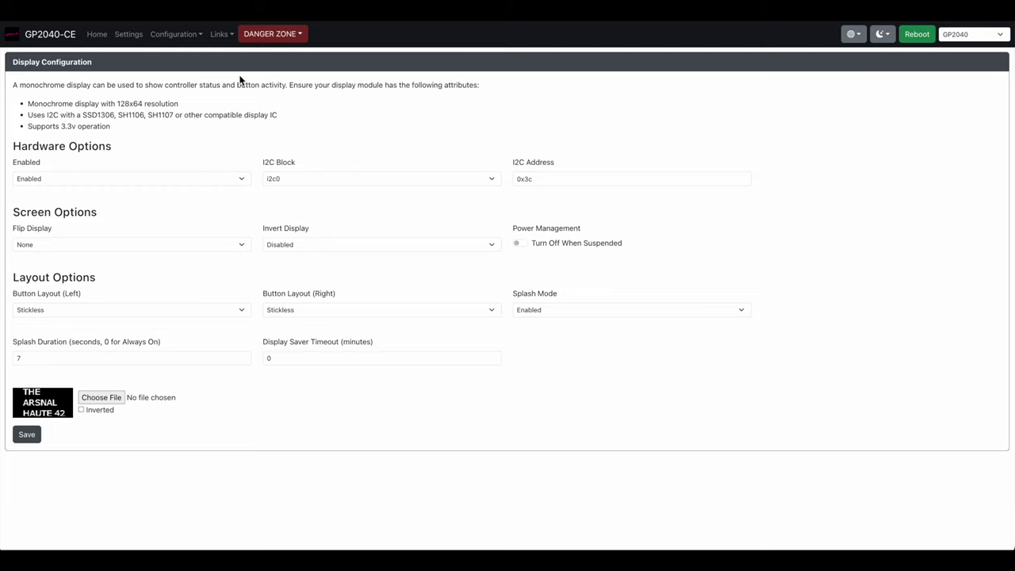
# Open and close the configuration pages list, then check the splash image's right-click options twice.
pyautogui.click(173, 34)
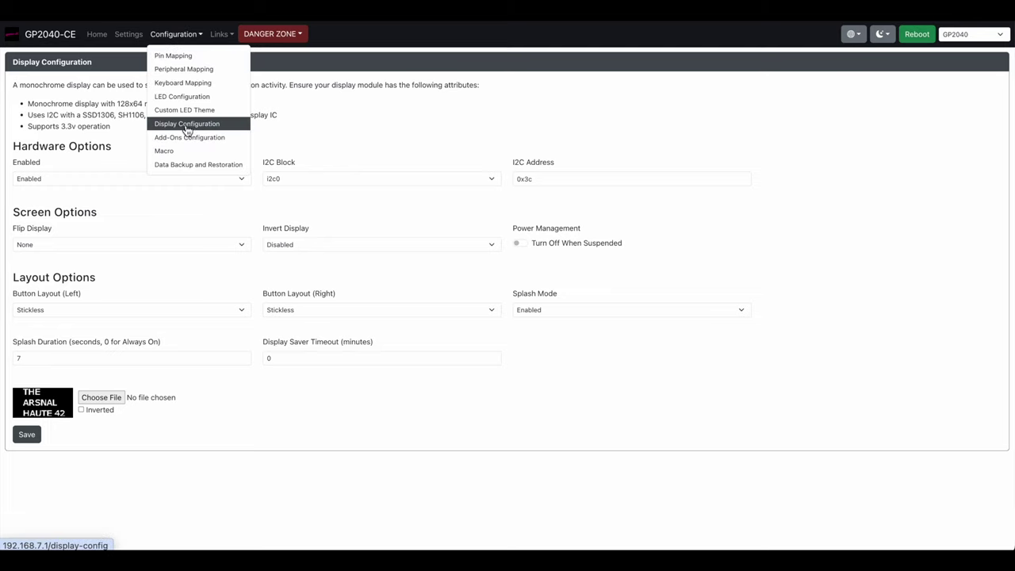
pyautogui.click(255, 223)
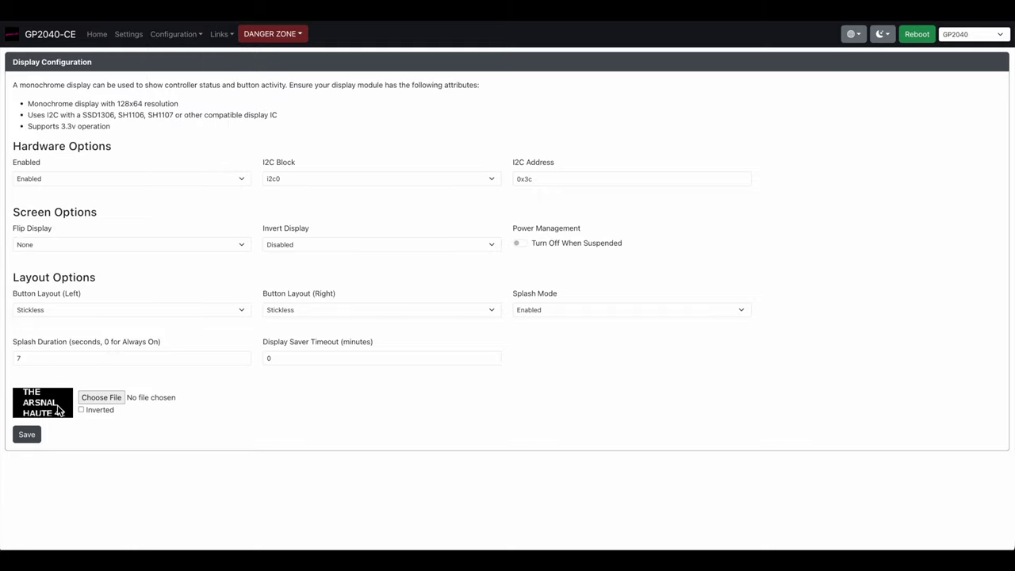
pyautogui.rightClick(57, 409)
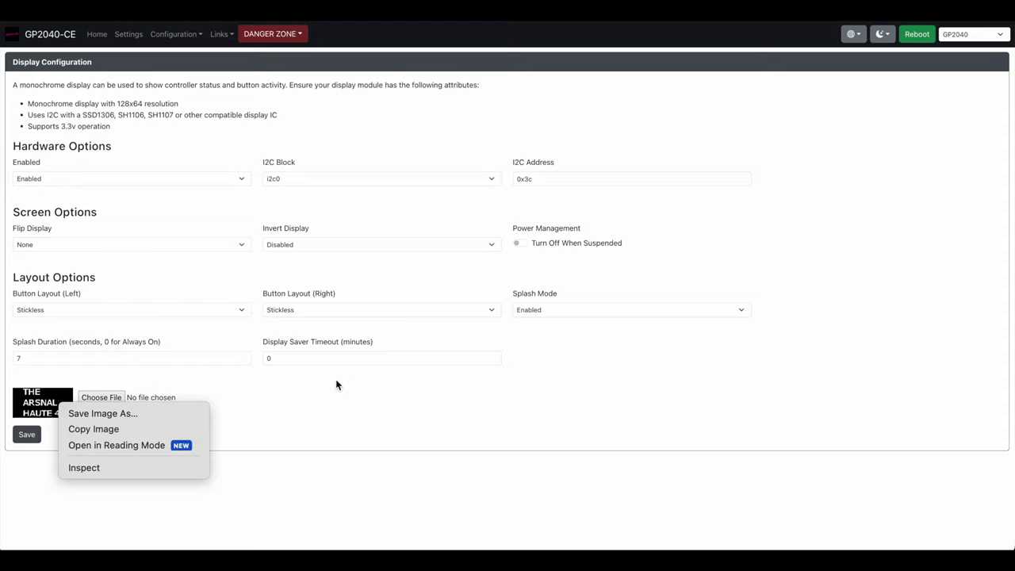
pyautogui.click(344, 402)
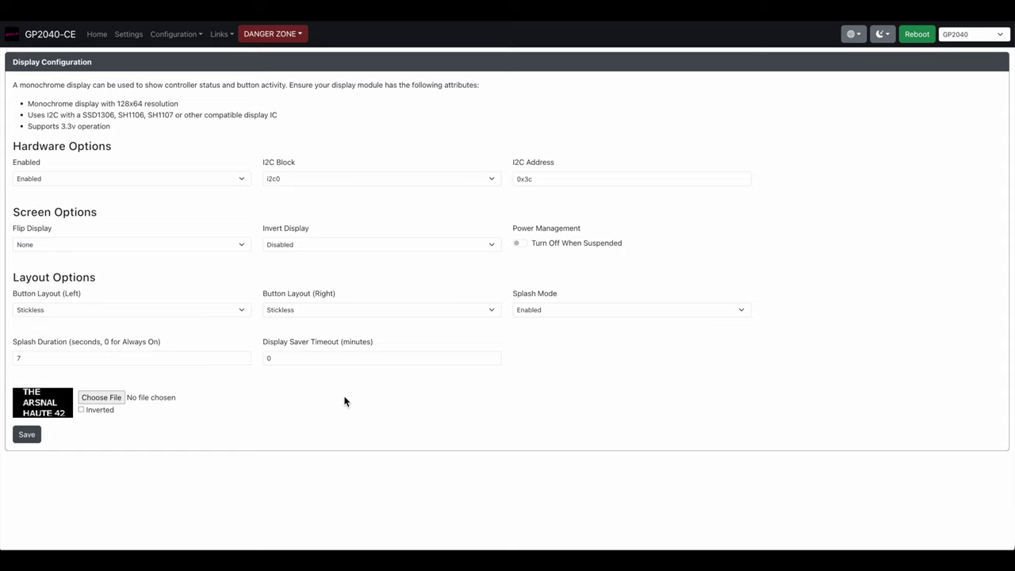
pyautogui.rightClick(52, 406)
pyautogui.click(287, 405)
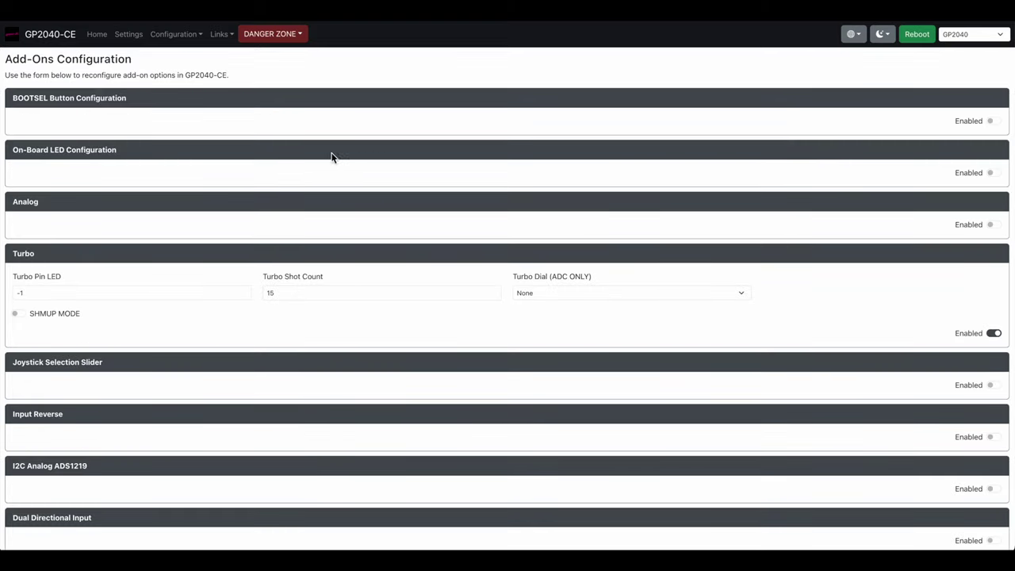
# Scroll down the page, then select and deselect the Backup To File heading.
pyautogui.scroll(-10, 248, 208)
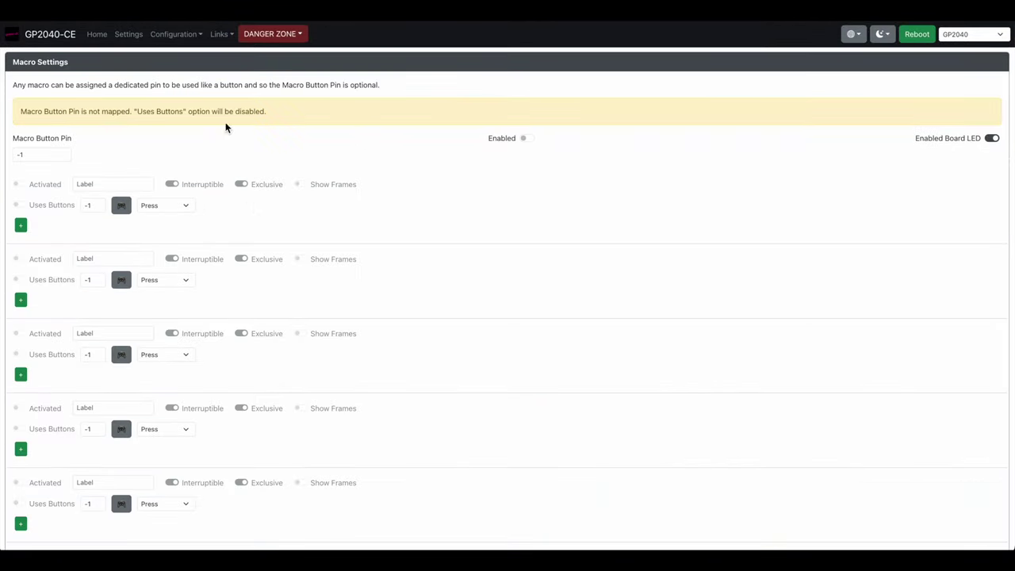
pyautogui.scroll(-5, 406, 292)
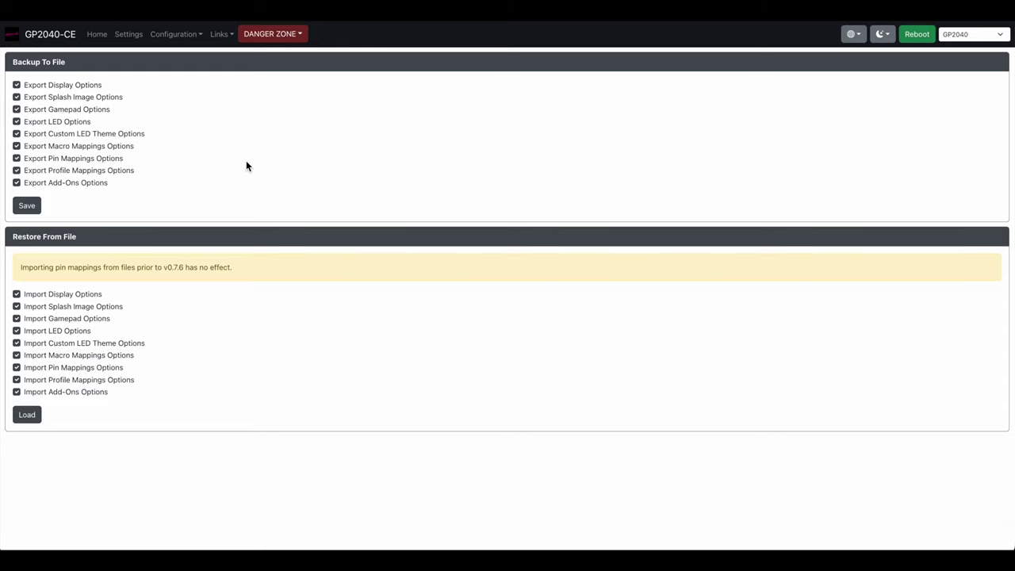
pyautogui.tripleClick(60, 61)
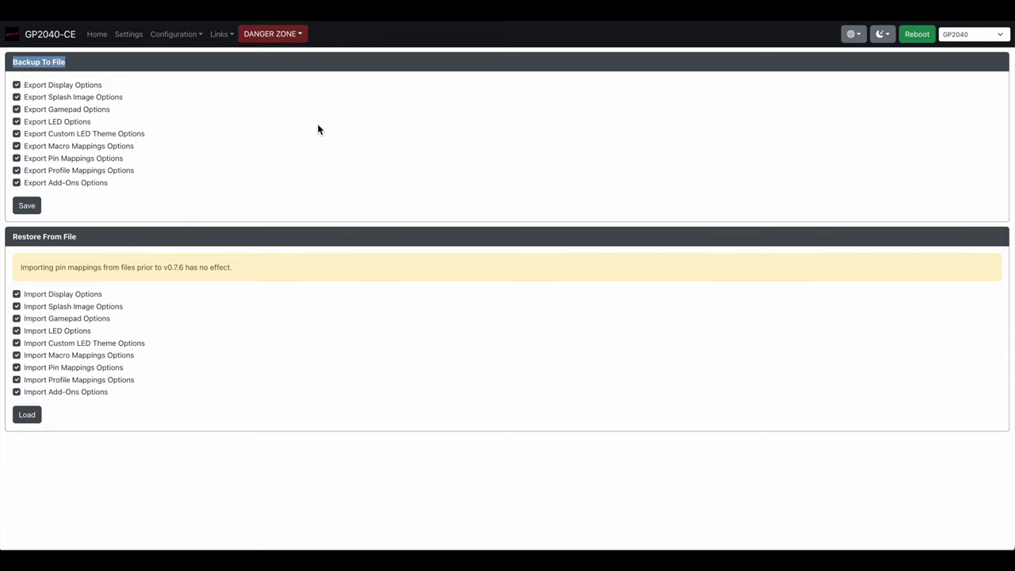
pyautogui.click(94, 61)
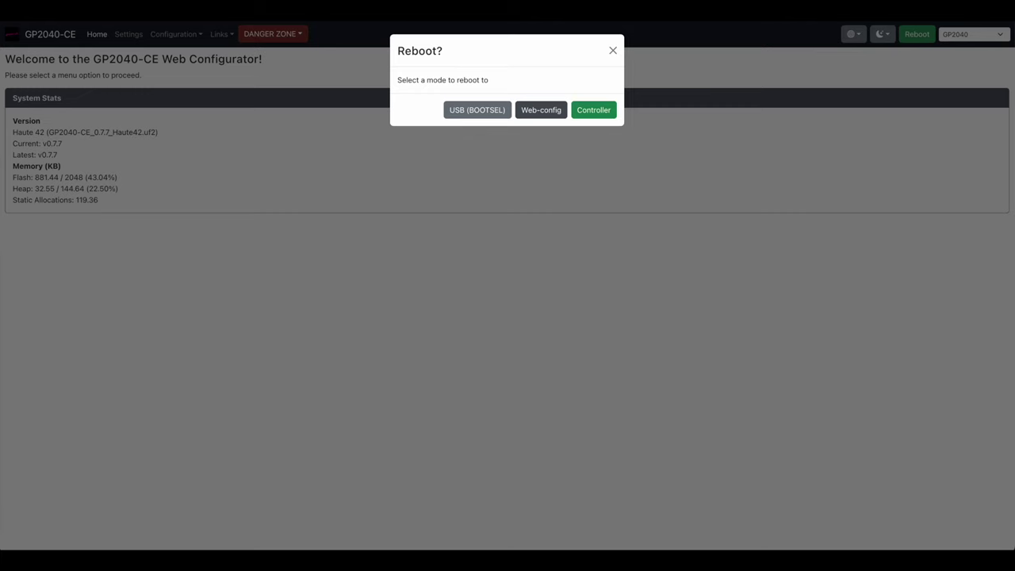
# Dismiss the reboot prompt, bring up the reboot mode choices again, and close them without rebooting.
pyautogui.click(613, 52)
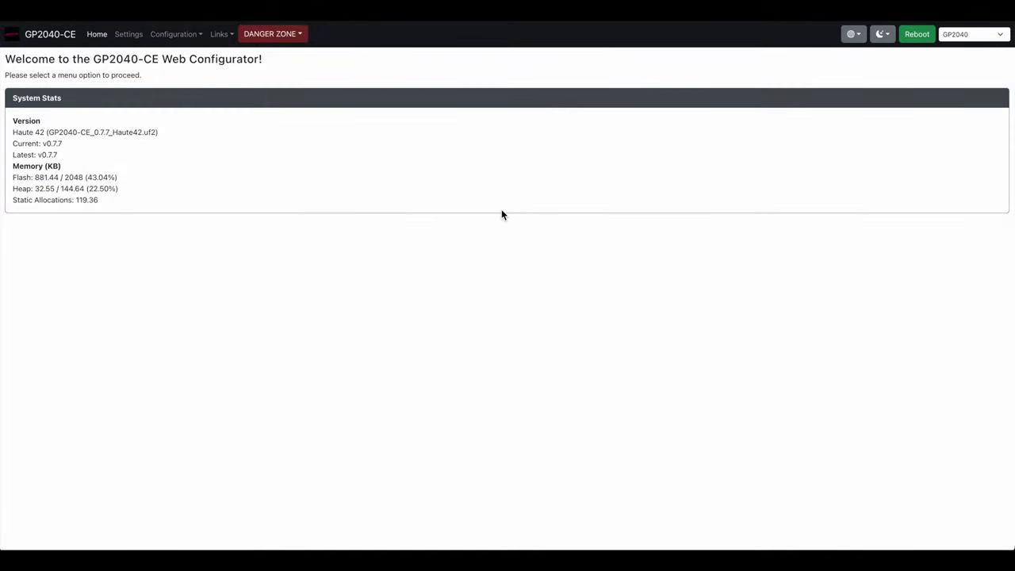
pyautogui.click(924, 37)
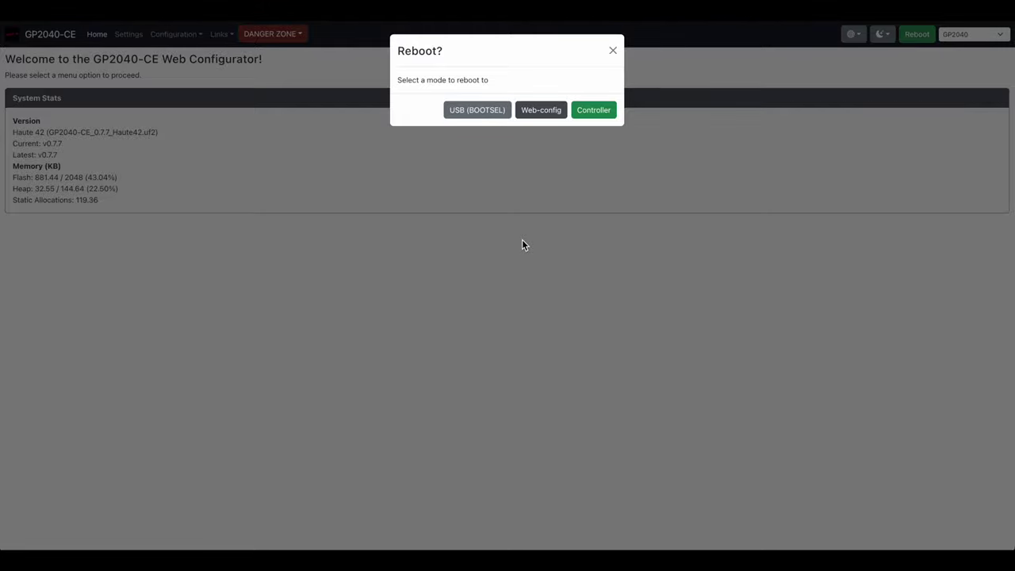
pyautogui.click(613, 51)
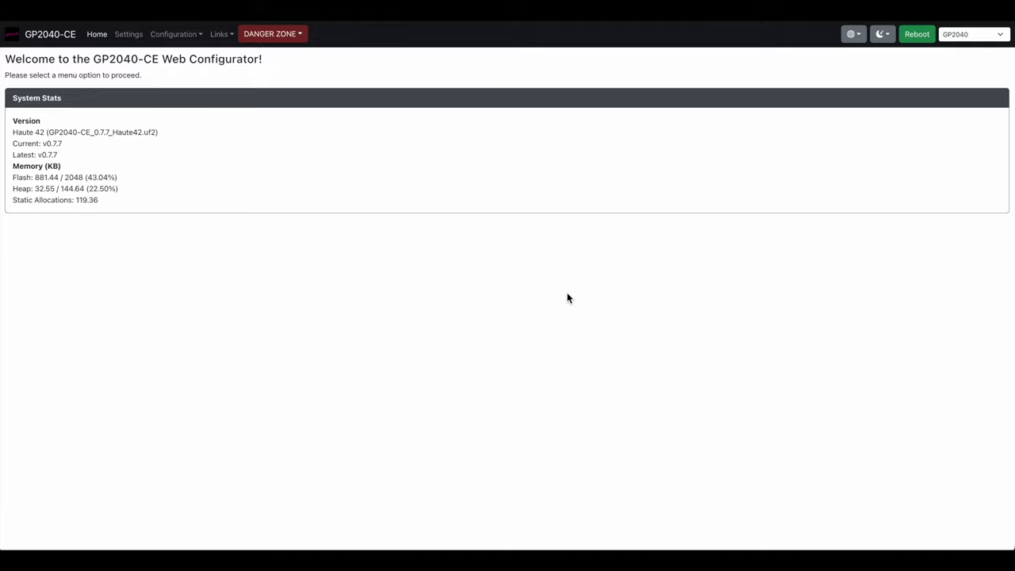